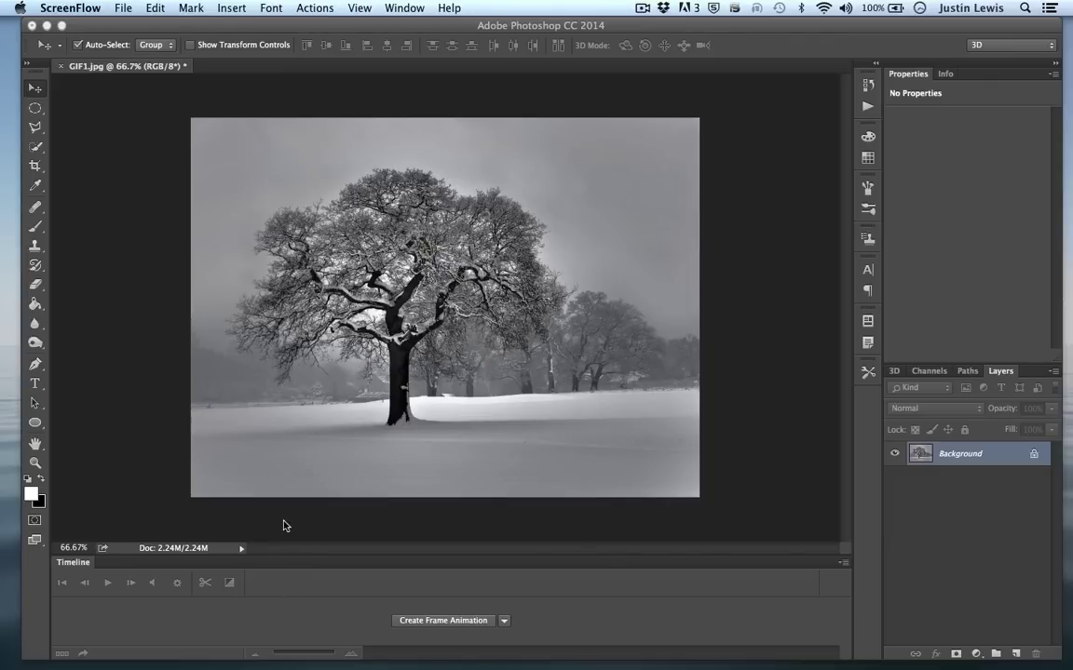
On a new empty layer, dab white snowflake dots around the tree photo with the Brush.
{"action": "left_click", "coordinate": [1016, 656]}
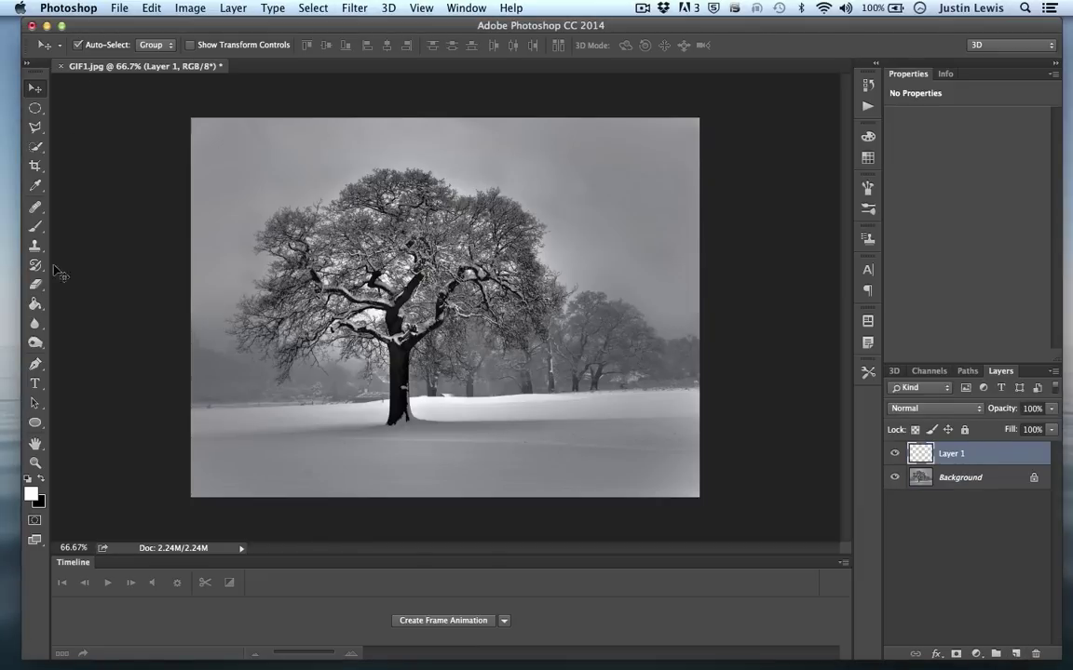
{"action": "left_click", "coordinate": [33, 227]}
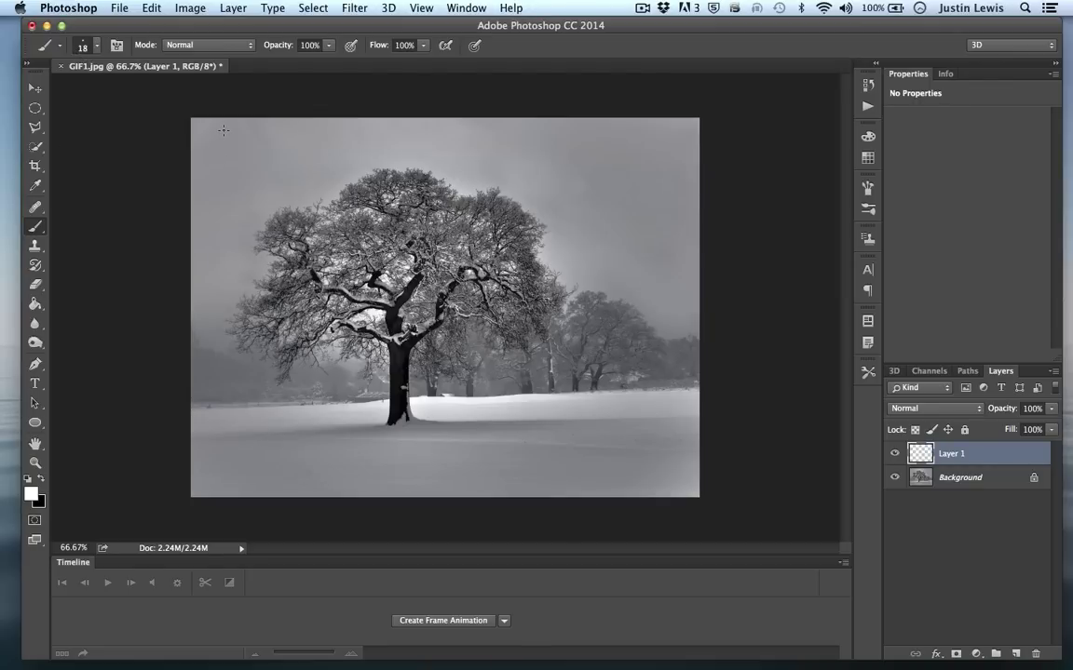
{"action": "left_click", "coordinate": [599, 155]}
{"action": "left_click", "coordinate": [503, 468]}
Duplicate the snowflake layer, flip the copy horizontally, lower its opacity, and merge both layers.
{"action": "key", "text": "super+j"}
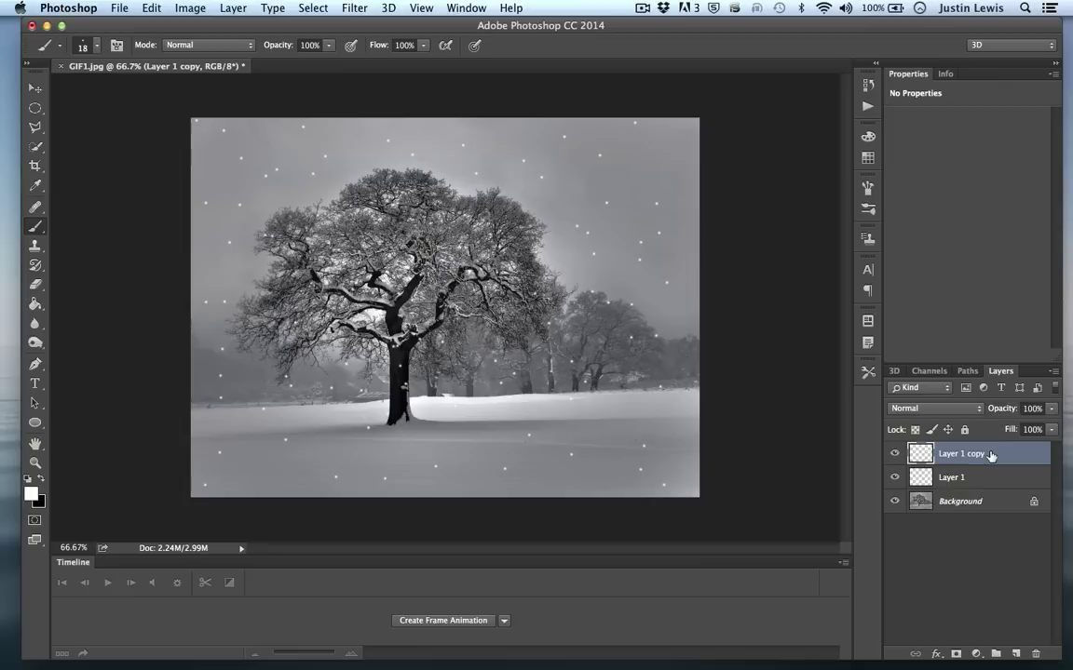
{"action": "left_click", "coordinate": [150, 8]}
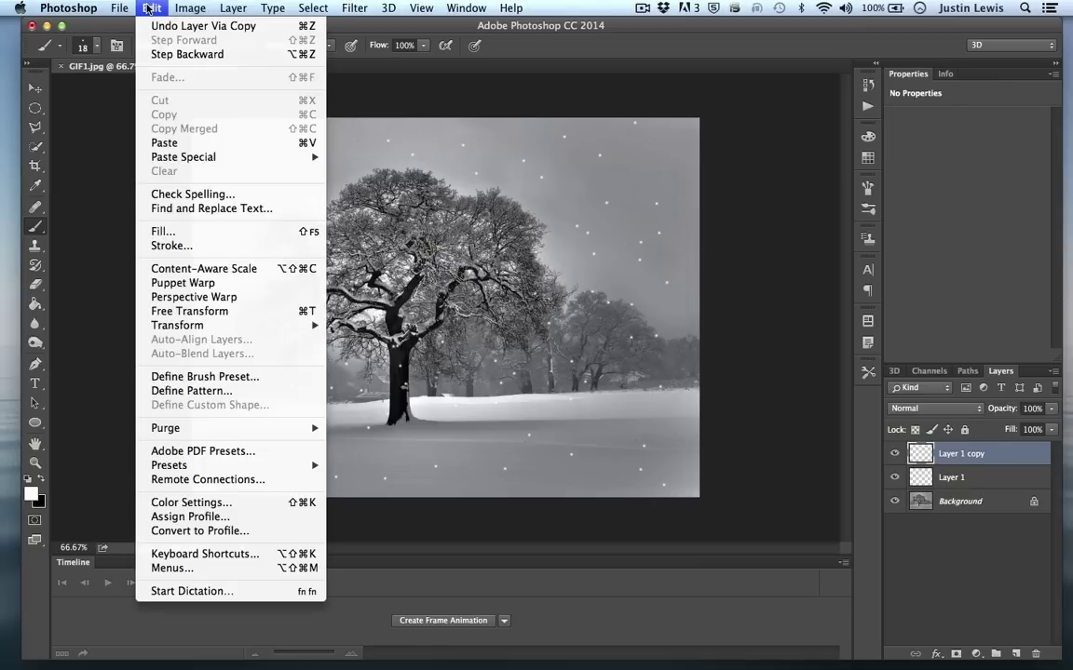
{"action": "mouse_move", "coordinate": [176, 325]}
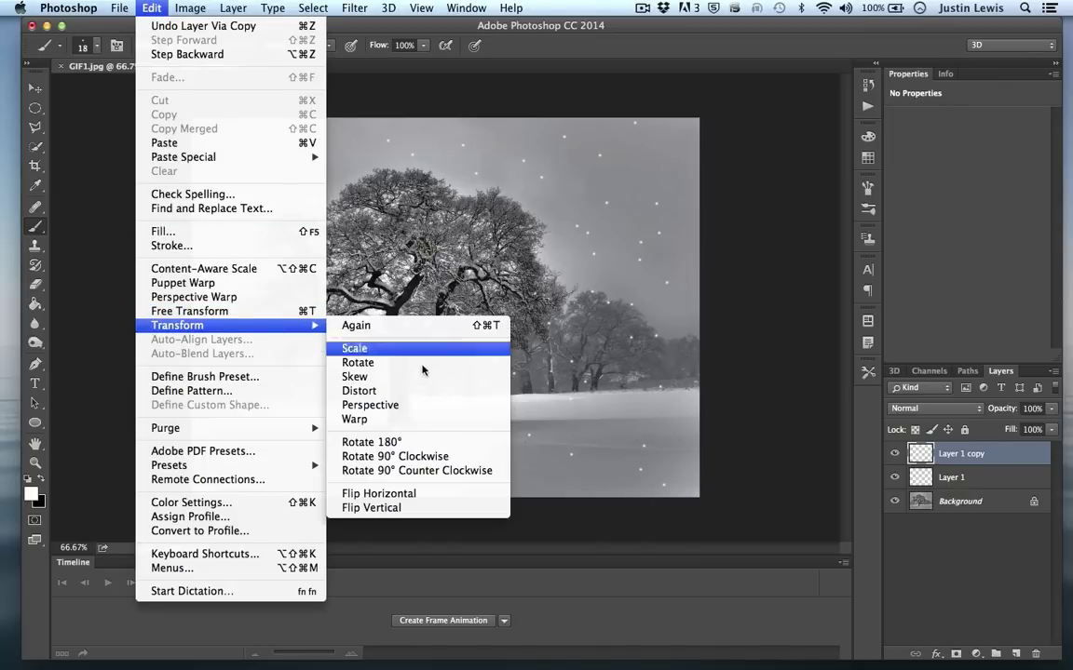
{"action": "left_click", "coordinate": [384, 493]}
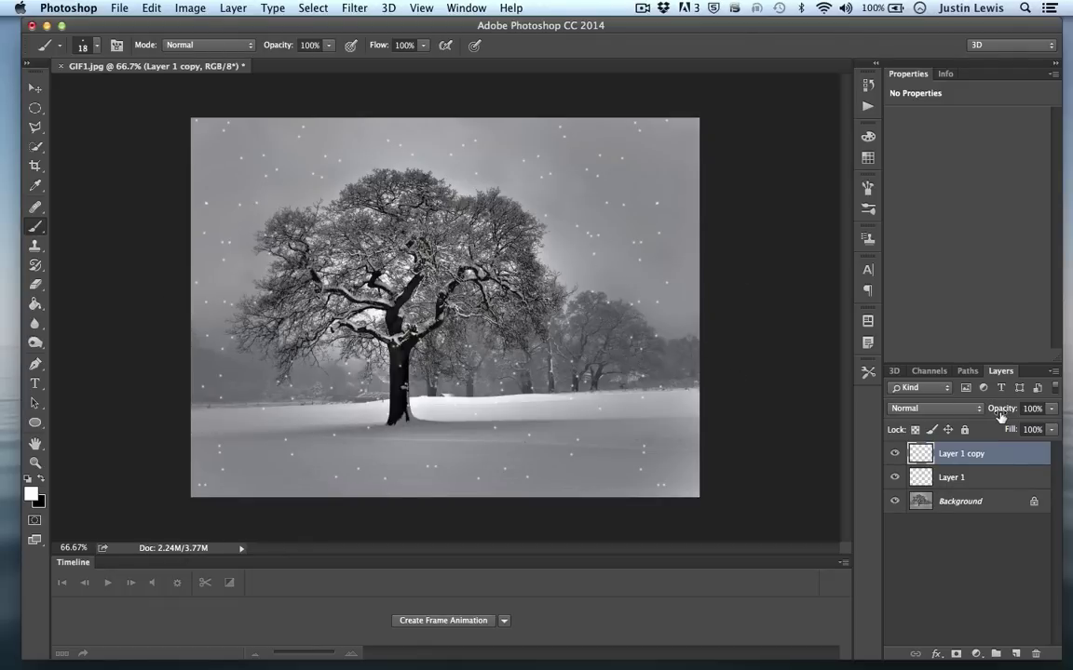
{"action": "left_click_drag", "start_coordinate": [1001, 410], "coordinate": [955, 422]}
{"action": "left_click", "coordinate": [981, 478], "text": "shift"}
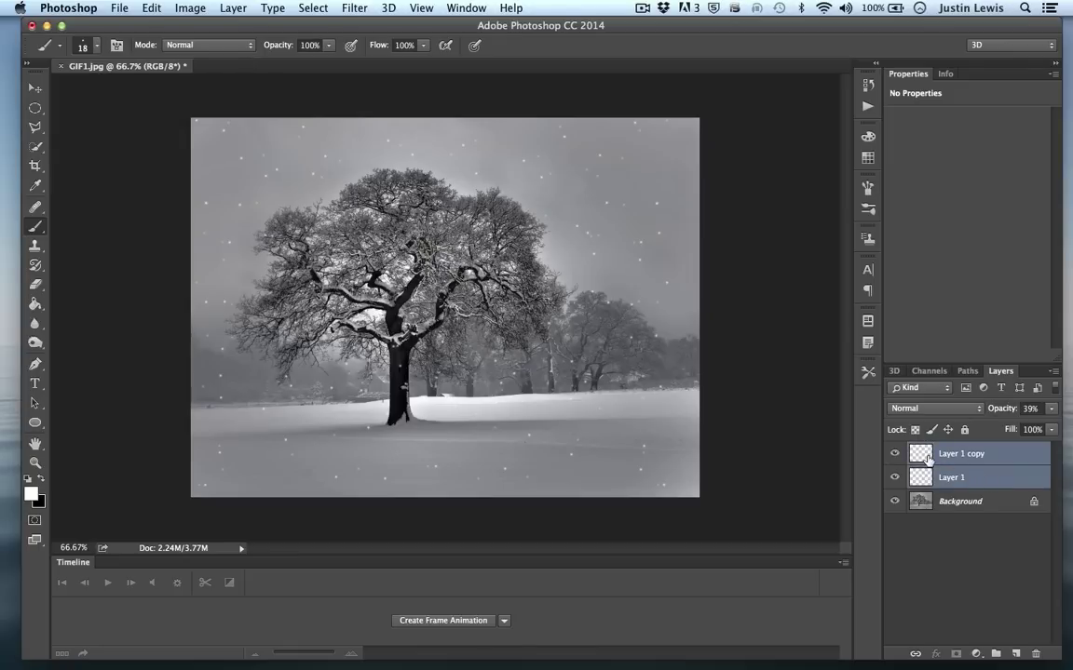
{"action": "key", "text": "ctrl+e"}
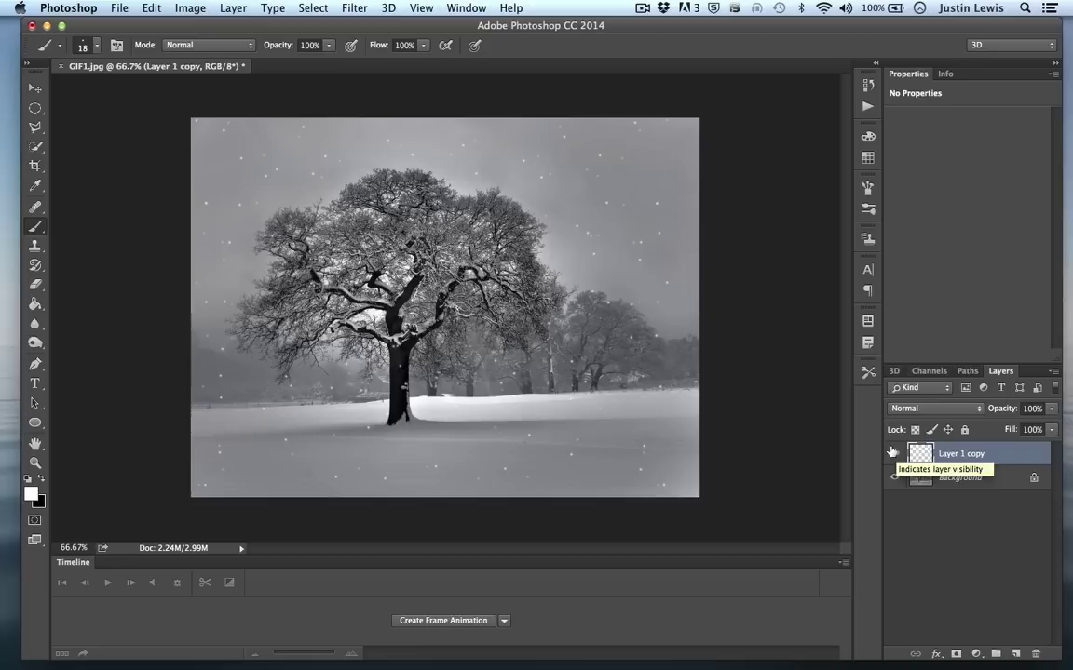
Scale the snow layer up slightly, nudge it down, and keep its height at 100%.
{"action": "left_click", "coordinate": [34, 88]}
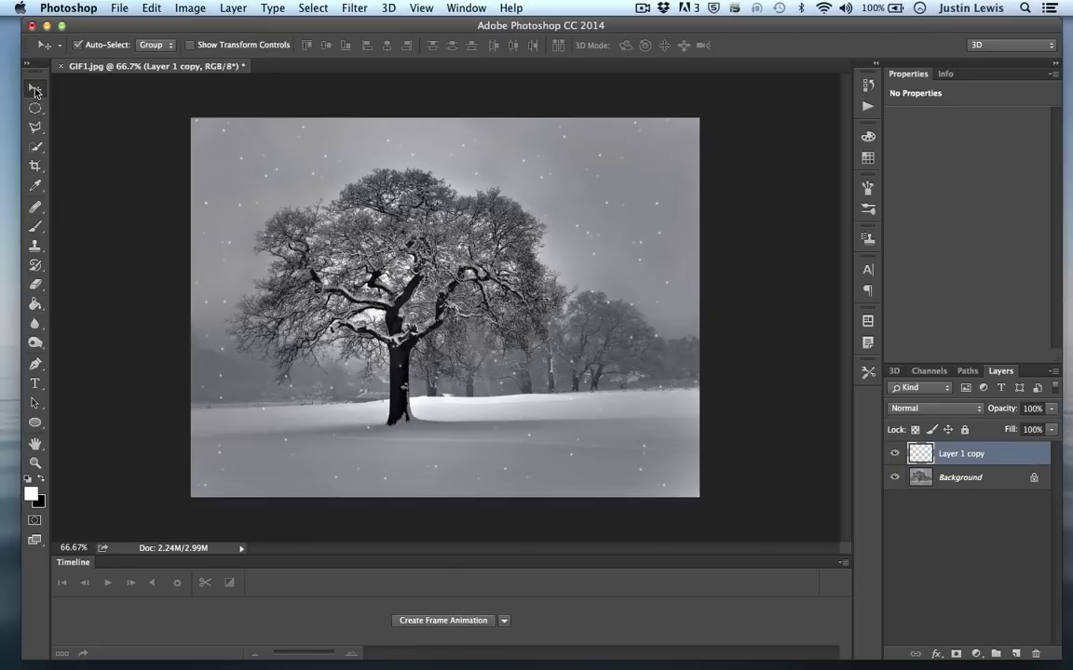
{"action": "left_click", "coordinate": [190, 45]}
{"action": "mouse_move", "coordinate": [669, 117]}
{"action": "left_mouse_down"}
{"action": "mouse_move", "coordinate": [690, 107]}
{"action": "mouse_move", "coordinate": [677, 113]}
{"action": "left_mouse_up"}
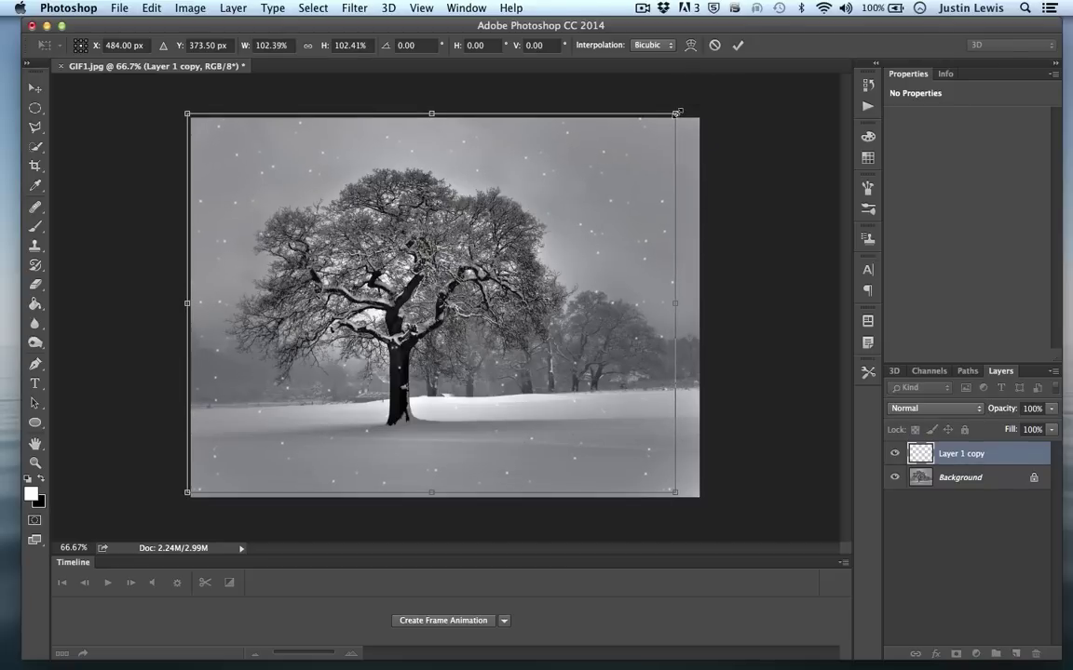
{"action": "key", "text": "Return"}
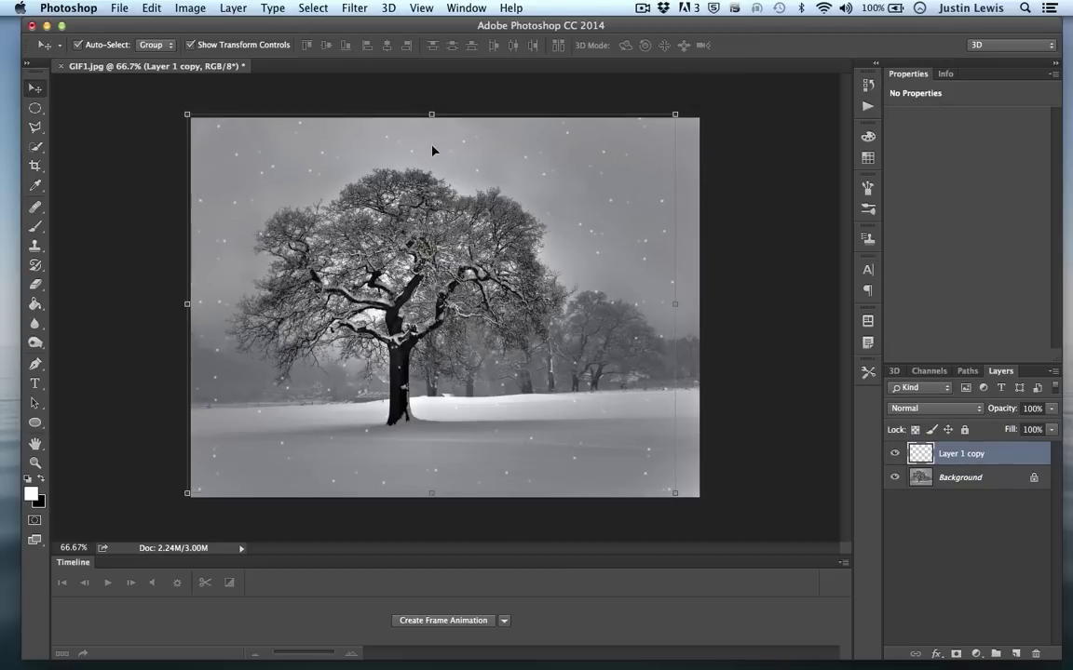
{"action": "left_click_drag", "start_coordinate": [397, 159], "coordinate": [421, 175]}
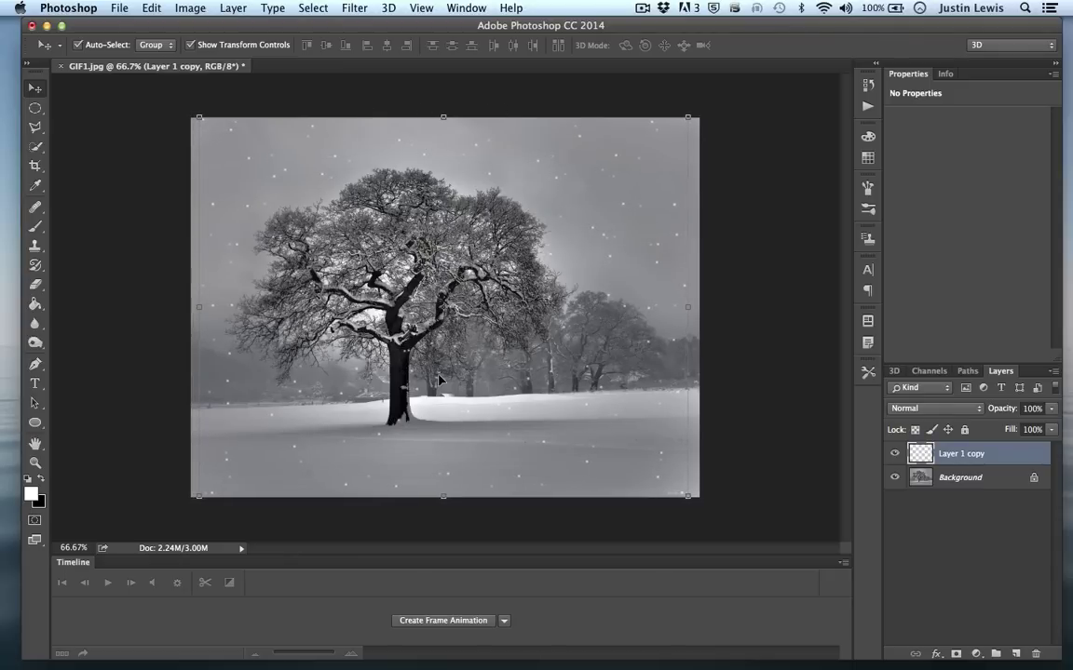
{"action": "left_click_drag", "start_coordinate": [444, 498], "coordinate": [446, 500]}
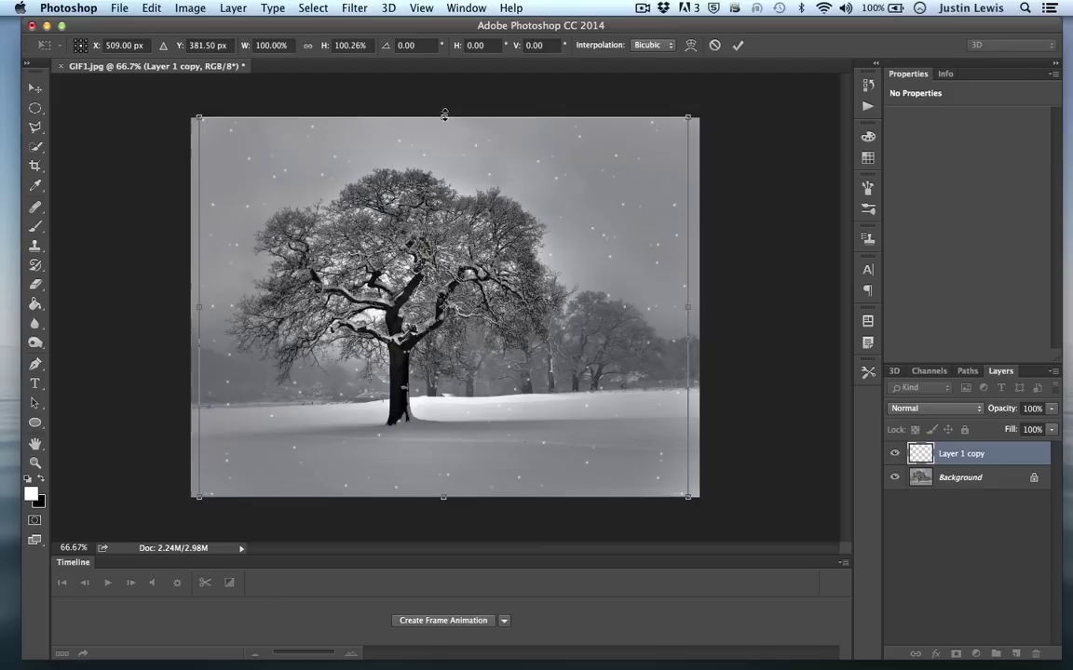
{"action": "left_click_drag", "start_coordinate": [444, 117], "coordinate": [442, 114]}
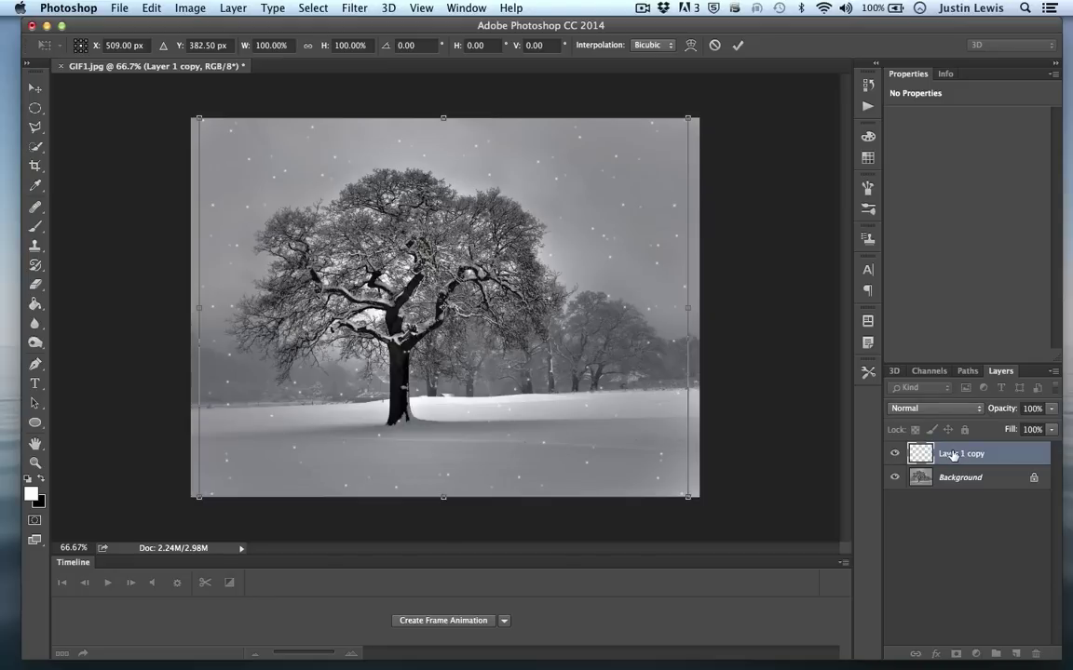
Apply the transform, duplicate the snow layer, and shift the copy up with three Shift+Up nudges.
{"action": "key", "text": "Return"}
{"action": "key", "text": "super+j"}
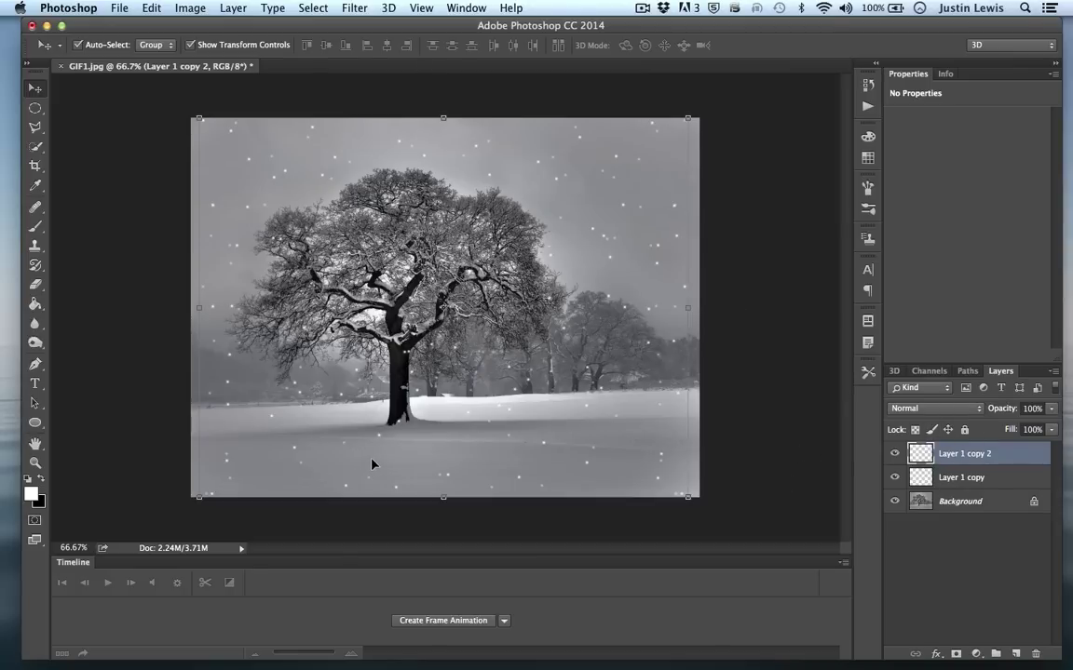
{"action": "key", "text": "shift+Up"}
{"action": "key", "text": "shift+Up"}
{"action": "key", "text": "shift+Up"}
{"action": "key", "text": "shift+Up"}
{"action": "key", "text": "shift+Up"}
{"action": "key", "text": "shift+Up"}
{"action": "key", "text": "shift+Up"}
{"action": "key", "text": "shift+Up"}
{"action": "key", "text": "shift+Up"}
{"action": "key", "text": "shift+Up"}
{"action": "key", "text": "shift+Up"}
{"action": "key", "text": "shift+Up"}
{"action": "key", "text": "shift+Up"}
{"action": "key", "text": "shift+Up"}
{"action": "key", "text": "shift+Up"}
{"action": "key", "text": "shift+Up"}
{"action": "key", "text": "shift+Up"}
{"action": "key", "text": "shift+Up"}
{"action": "key", "text": "shift+Up"}
{"action": "key", "text": "shift+Up"}
{"action": "key", "text": "shift+Up"}
{"action": "key", "text": "shift+Up"}
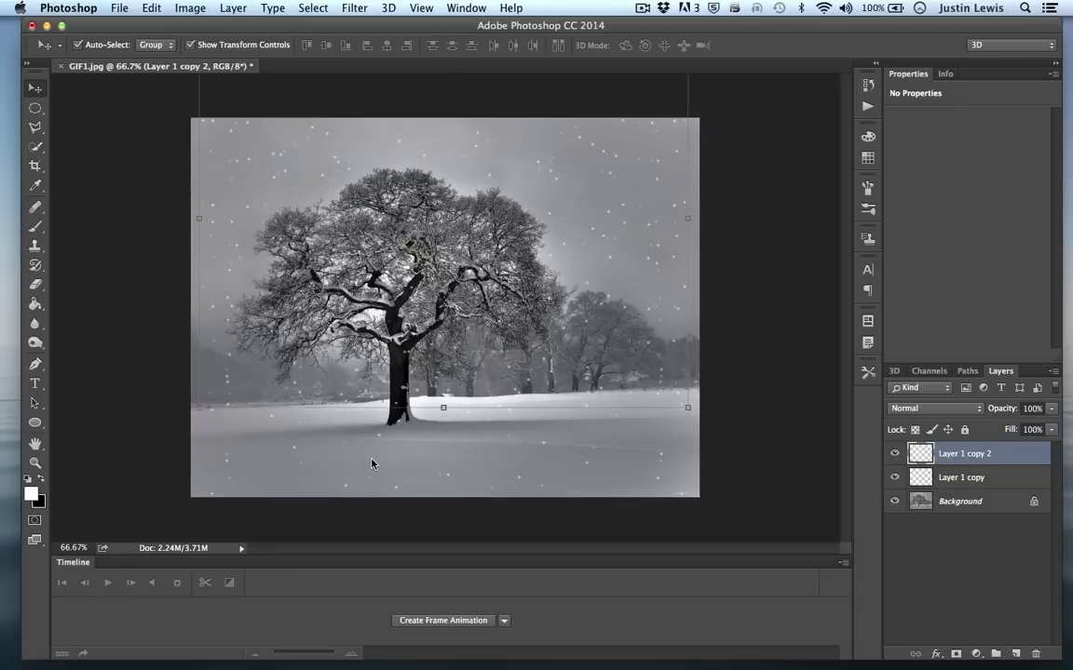
{"action": "key", "text": "shift+Up"}
{"action": "key", "text": "shift+Up"}
{"action": "key", "text": "shift+Up"}
{"action": "key", "text": "shift+Up"}
{"action": "key", "text": "shift+Up"}
{"action": "key", "text": "shift+Up"}
{"action": "key", "text": "shift+Up"}
{"action": "key", "text": "shift+Up"}
{"action": "key", "text": "shift+Up"}
{"action": "key", "text": "shift+Up"}
{"action": "key", "text": "shift+Up"}
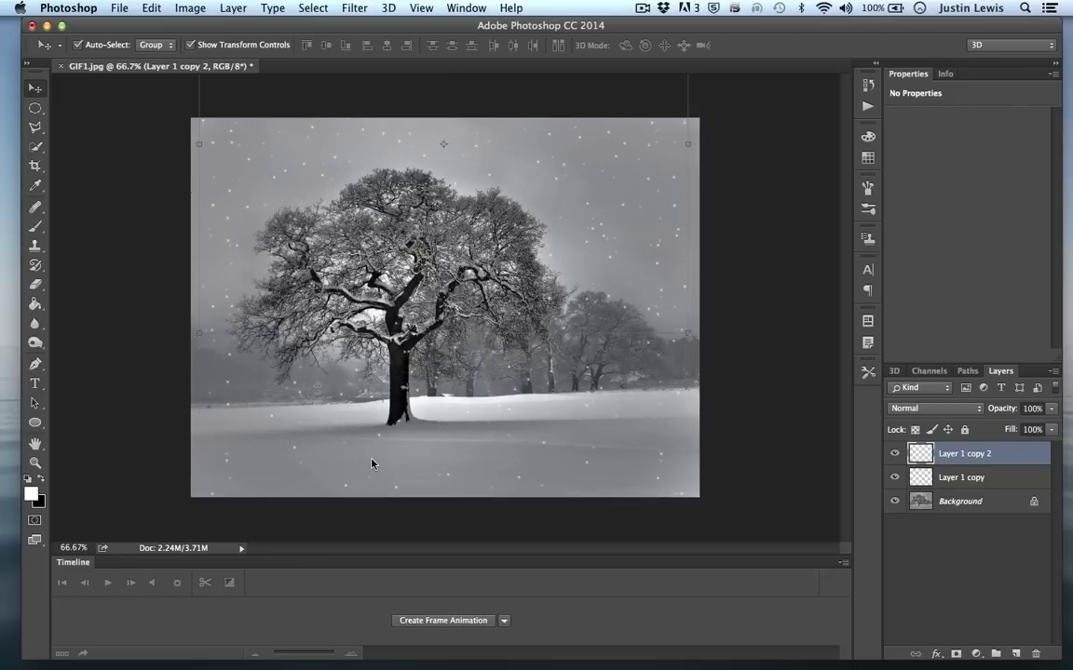
{"action": "key", "text": "shift+Up"}
{"action": "key", "text": "shift+Up"}
{"action": "key", "text": "shift+Up"}
{"action": "key", "text": "shift+Up"}
{"action": "key", "text": "shift+Up"}
{"action": "key", "text": "shift+Up"}
{"action": "key", "text": "shift+Up"}
{"action": "key", "text": "shift+Up"}
{"action": "key", "text": "shift+Up"}
{"action": "key", "text": "shift+Up"}
{"action": "key", "text": "shift+Up"}
{"action": "key", "text": "shift+Up"}
{"action": "key", "text": "shift+Up"}
{"action": "key", "text": "shift+Up"}
{"action": "key", "text": "shift+Up"}
{"action": "key", "text": "shift+Up"}
{"action": "key", "text": "shift+Up"}
{"action": "key", "text": "shift+Up"}
{"action": "key", "text": "shift+Up"}
{"action": "key", "text": "shift+Up"}
{"action": "key", "text": "shift+Up"}
{"action": "key", "text": "shift+Up"}
{"action": "key", "text": "shift+Up"}
{"action": "key", "text": "shift+Up"}
{"action": "key", "text": "shift+Up"}
{"action": "key", "text": "shift+Up"}
{"action": "key", "text": "shift+Up"}
{"action": "key", "text": "shift+Up"}
Select Layer 1 copy and Layer 1 copy 2 together and merge them into one layer.
{"action": "left_click", "coordinate": [994, 477], "text": "shift"}
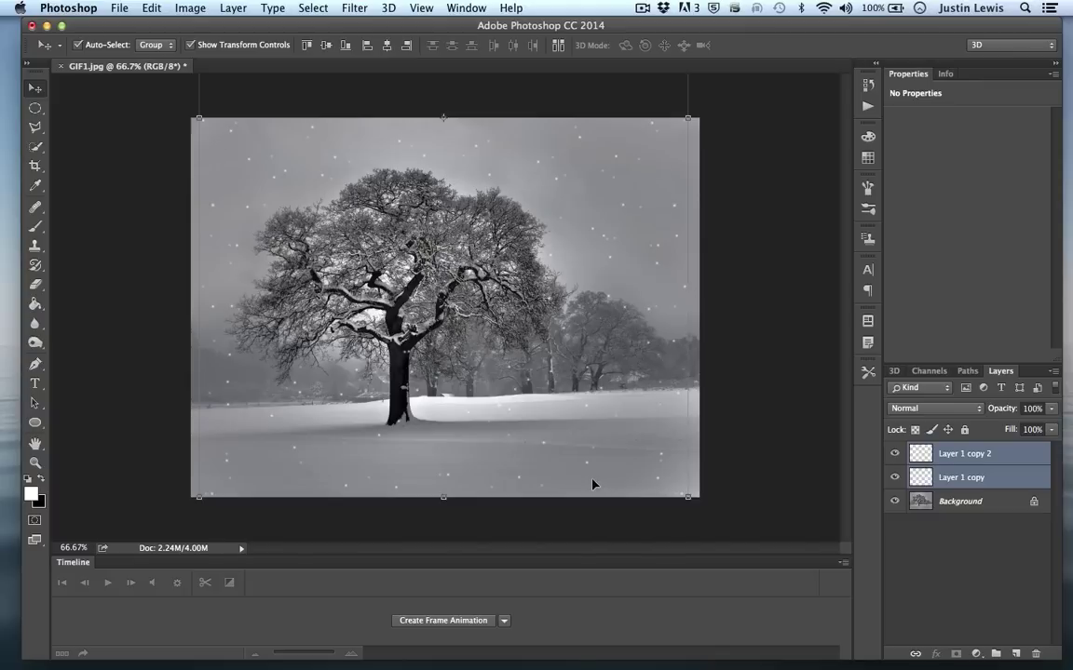
{"action": "key", "text": "super"}
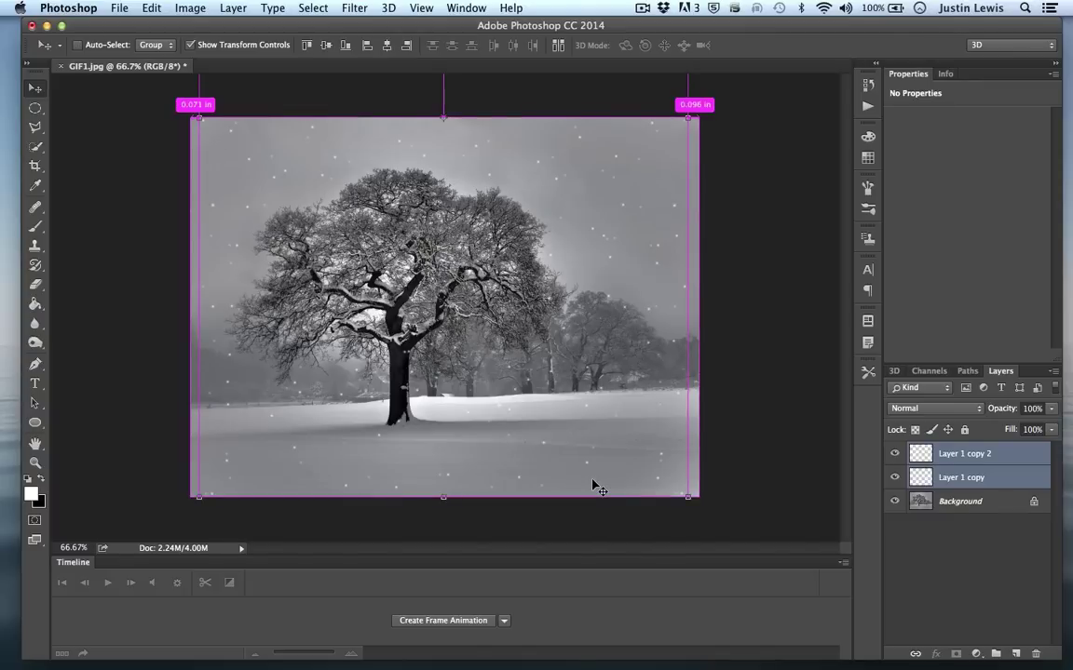
{"action": "key", "text": "super+e"}
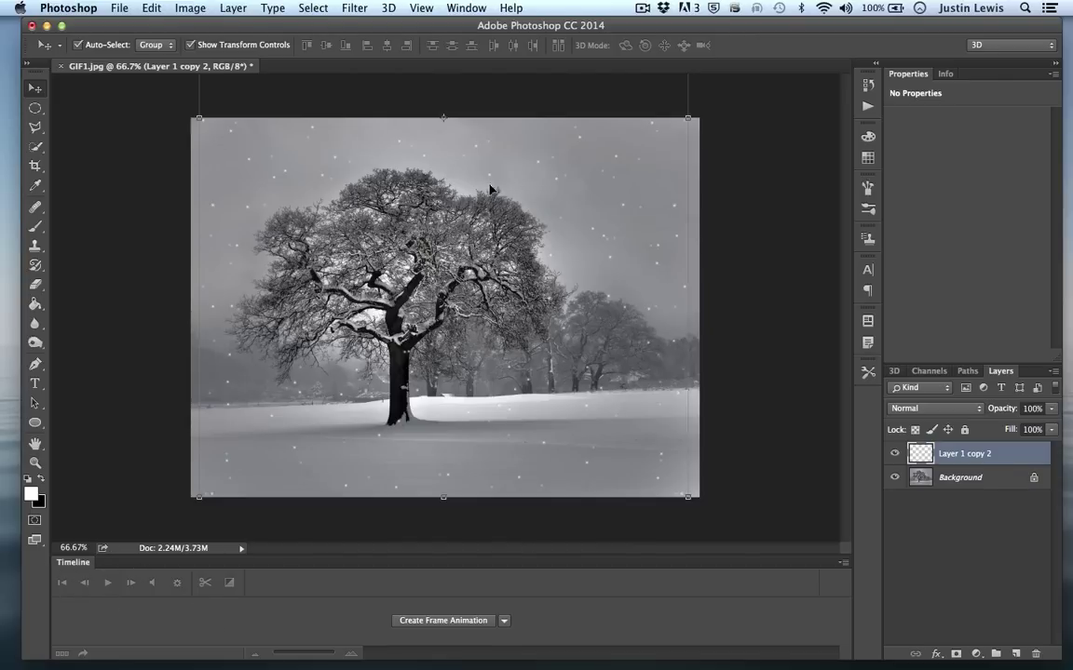
{"action": "left_click", "coordinate": [463, 7]}
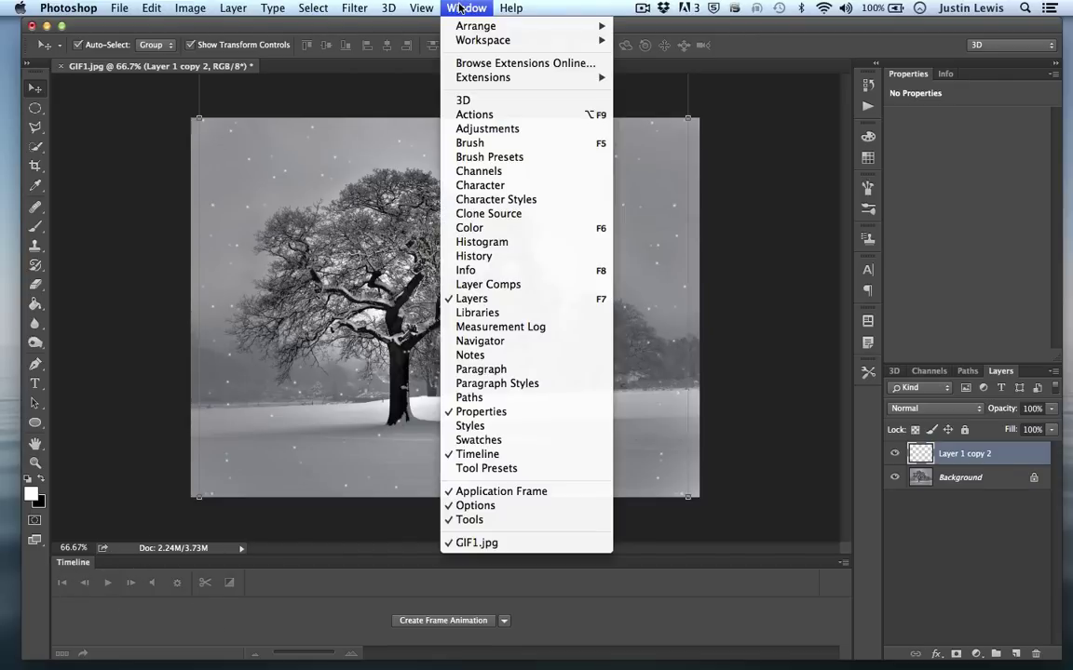
Re-show the Timeline panel and create a frame animation with frame 1.
{"action": "left_click", "coordinate": [473, 456]}
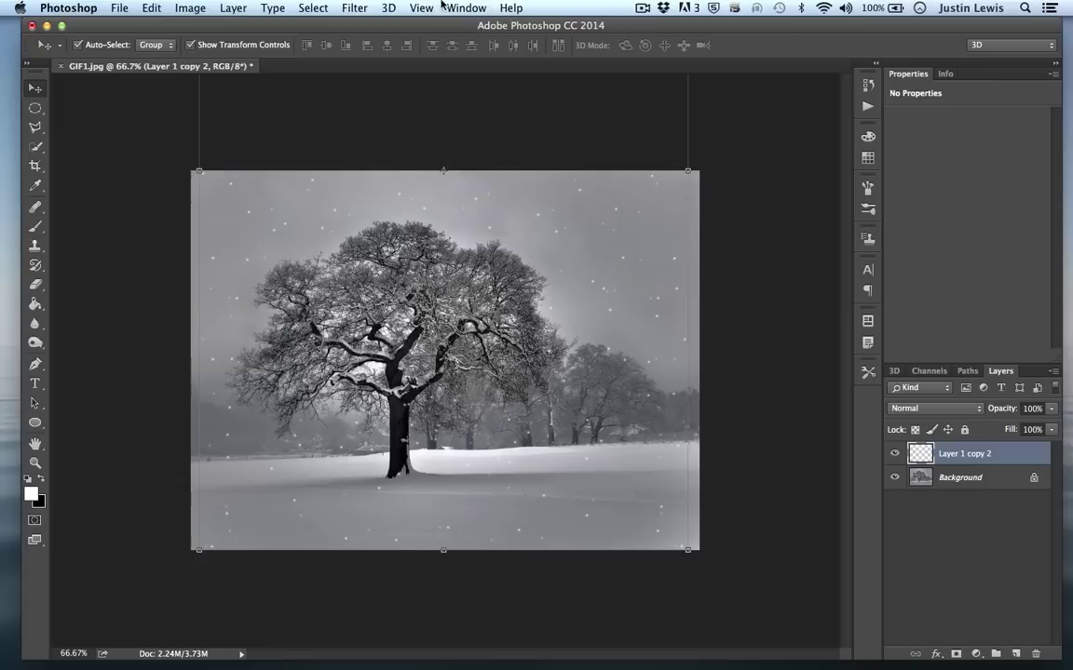
{"action": "left_click", "coordinate": [468, 8]}
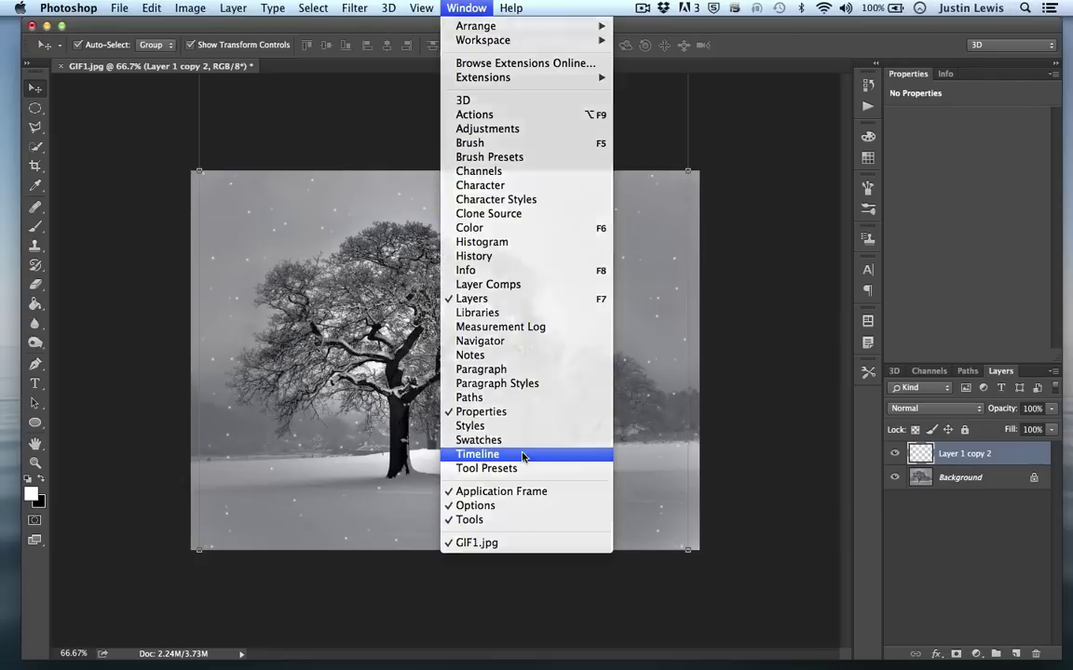
{"action": "left_click", "coordinate": [524, 456]}
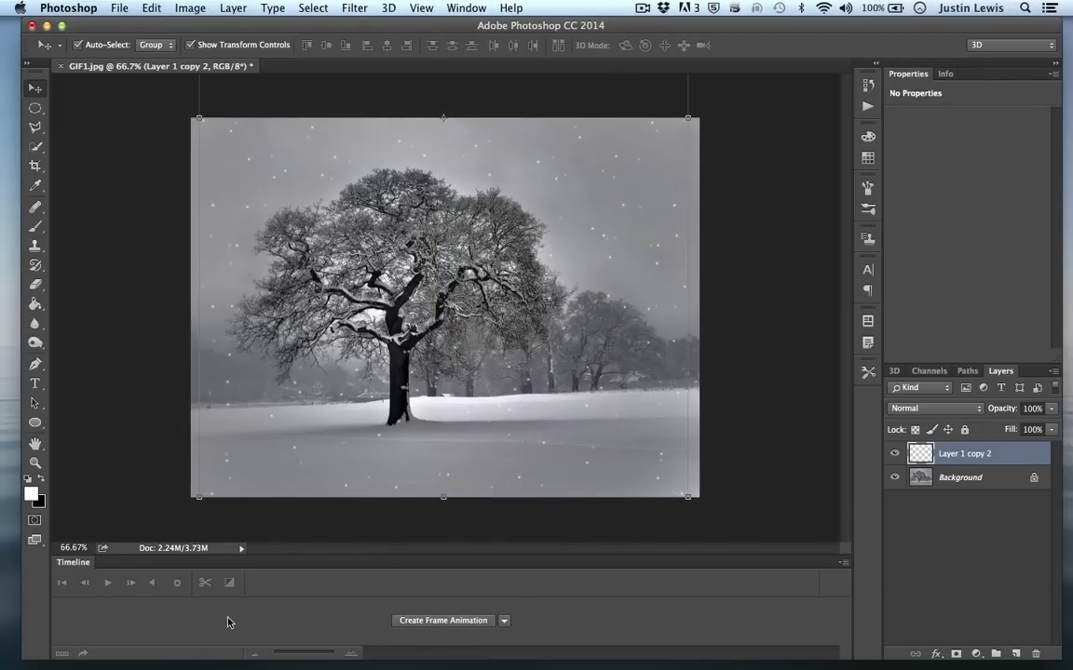
{"action": "left_click", "coordinate": [432, 621]}
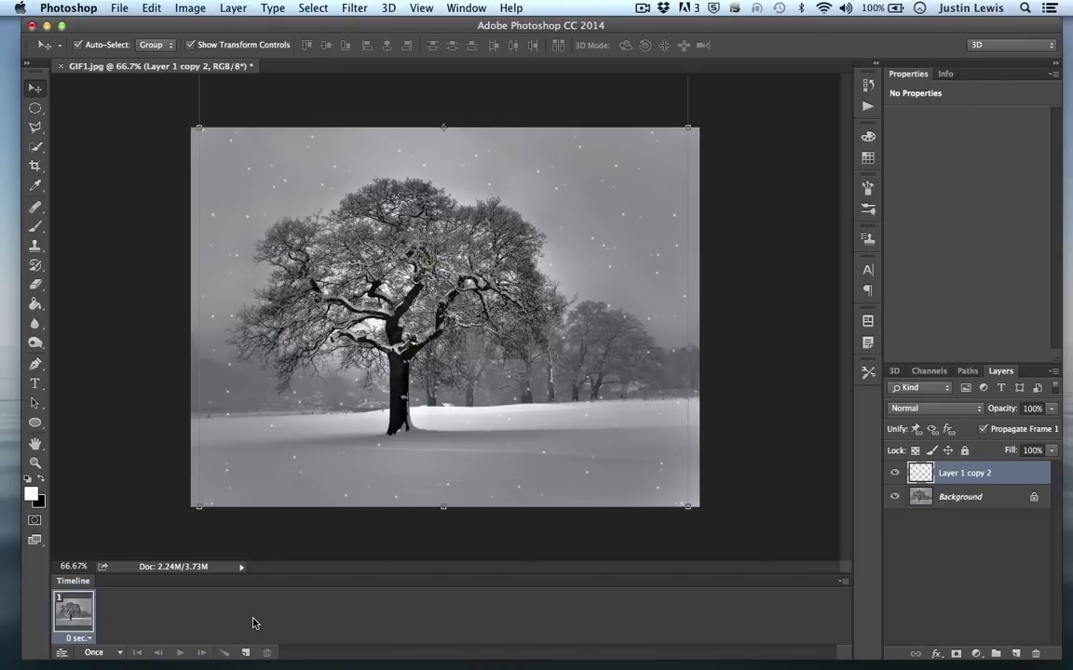
Duplicate the frame, preview playback, and nudge the snow layer down twice in frame 2.
{"action": "left_click", "coordinate": [246, 653]}
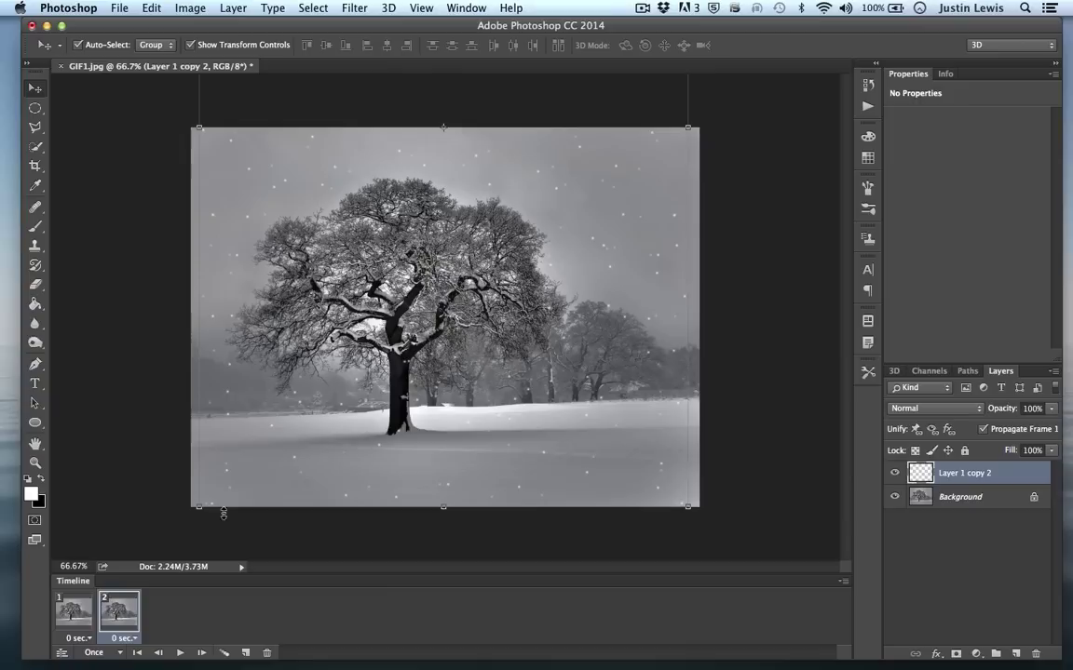
{"action": "left_click", "coordinate": [893, 473]}
{"action": "left_click", "coordinate": [893, 473]}
{"action": "key", "text": "space"}
{"action": "key", "text": "shift+Down"}
{"action": "key", "text": "shift+Down"}
{"action": "key", "text": "shift+Down"}
{"action": "key", "text": "shift+Down"}
{"action": "key", "text": "shift+Down"}
{"action": "key", "text": "shift+Down"}
{"action": "key", "text": "shift+Down"}
{"action": "key", "text": "shift+Down"}
{"action": "key", "text": "shift+Down"}
{"action": "key", "text": "shift+Down"}
{"action": "key", "text": "shift+Down"}
{"action": "key", "text": "shift+Down"}
{"action": "key", "text": "shift+Down"}
{"action": "key", "text": "shift+Down"}
{"action": "key", "text": "shift+Down"}
{"action": "key", "text": "shift+Down"}
{"action": "key", "text": "shift+Down"}
{"action": "key", "text": "shift+Down"}
{"action": "key", "text": "shift+Down"}
{"action": "key", "text": "shift+Down"}
{"action": "key", "text": "shift+Down"}
{"action": "key", "text": "shift+Down"}
{"action": "key", "text": "shift+Down"}
{"action": "key", "text": "shift+Down"}
{"action": "key", "text": "shift+Down"}
{"action": "key", "text": "shift+Down"}
{"action": "key", "text": "shift+Down"}
{"action": "key", "text": "shift+Down"}
{"action": "key", "text": "shift+Down"}
{"action": "key", "text": "shift+Down"}
{"action": "key", "text": "shift+Down"}
{"action": "key", "text": "shift+Down"}
{"action": "key", "text": "shift+Down"}
{"action": "key", "text": "shift+Down"}
{"action": "key", "text": "shift+Down"}
{"action": "key", "text": "shift+Down"}
{"action": "key", "text": "shift+Down"}
{"action": "key", "text": "shift+Down"}
{"action": "key", "text": "shift+Down"}
{"action": "key", "text": "shift+Down"}
{"action": "key", "text": "shift+Down"}
{"action": "key", "text": "shift+Down"}
{"action": "key", "text": "shift+Down"}
{"action": "key", "text": "shift+Down"}
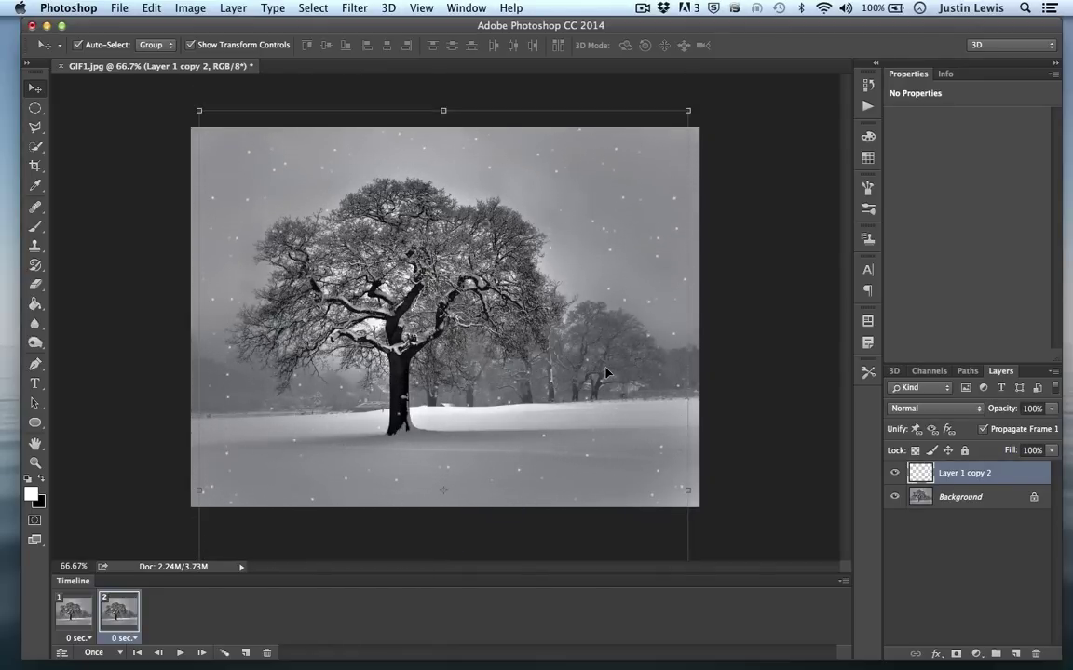
{"action": "key", "text": "shift+Down"}
{"action": "key", "text": "shift+Down"}
{"action": "key", "text": "shift+Down"}
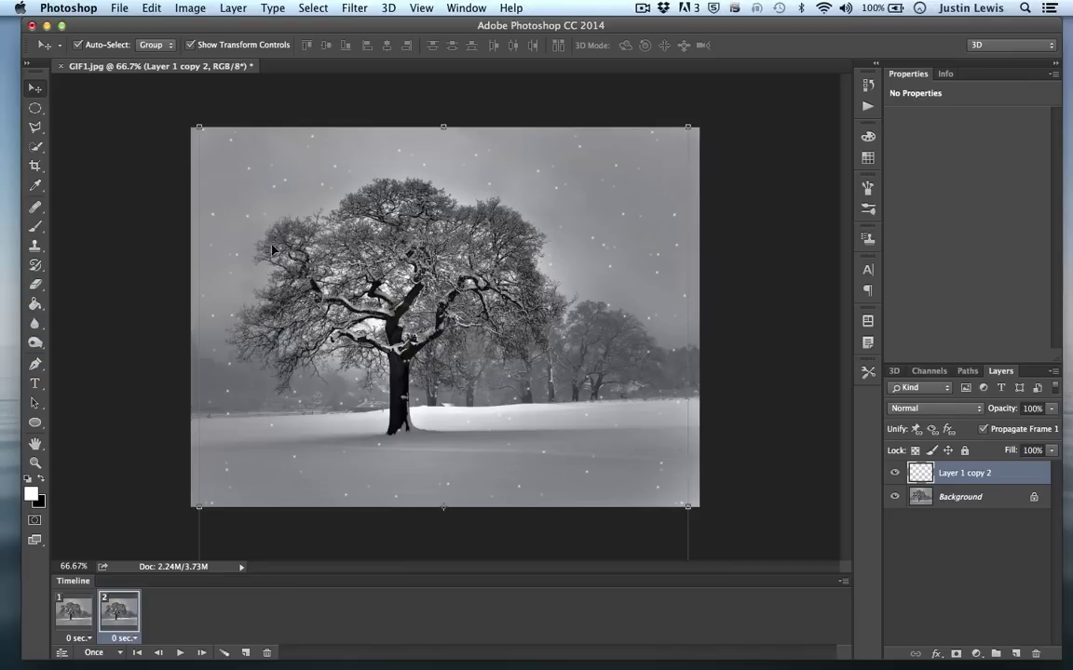
Select frame 1 and tween 12 in-between frames toward the next frame.
{"action": "left_click", "coordinate": [65, 610]}
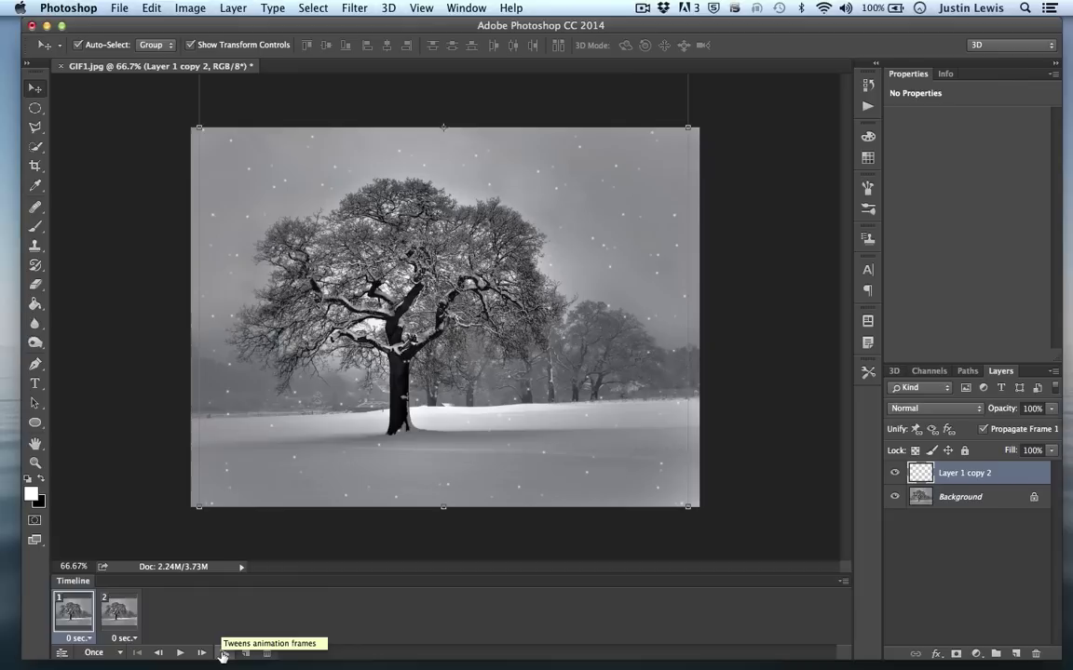
{"action": "left_click", "coordinate": [223, 654]}
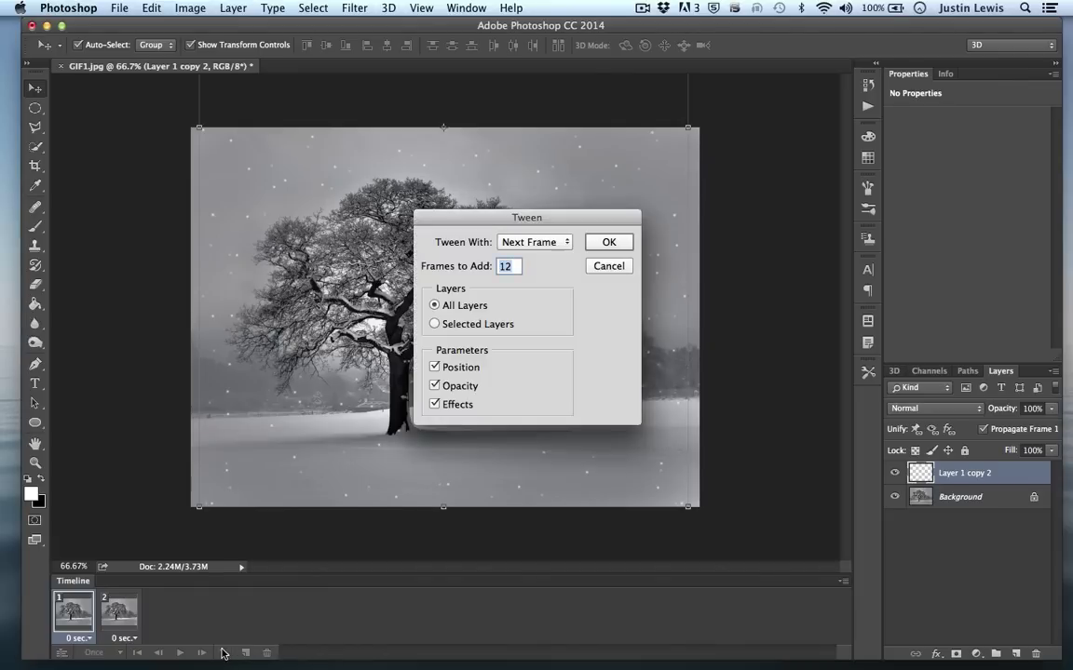
{"action": "left_click", "coordinate": [607, 243]}
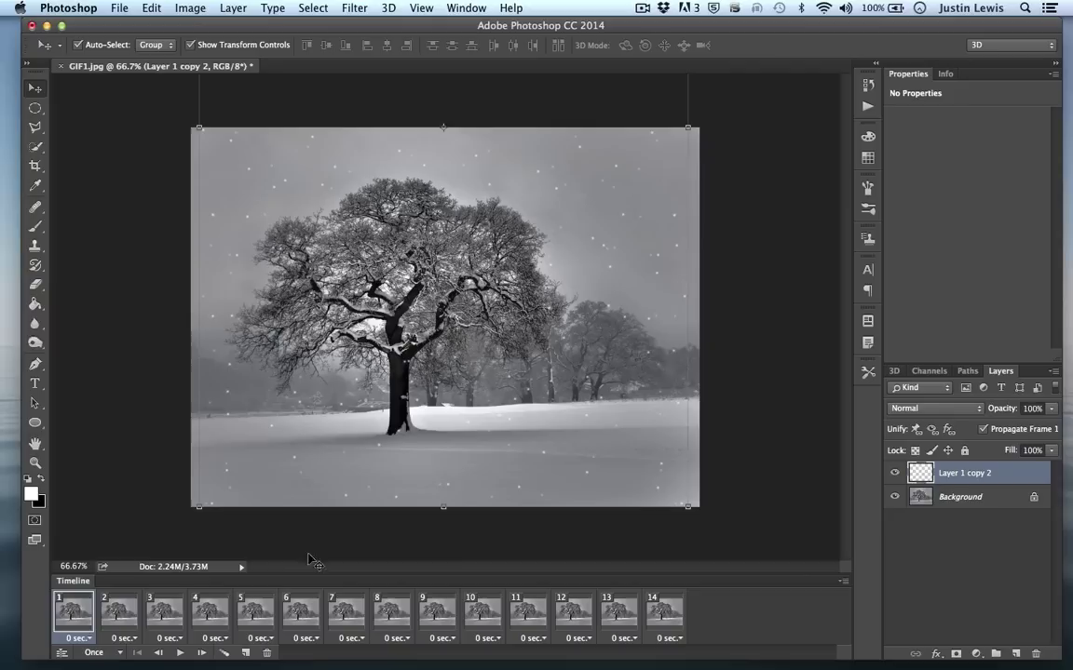
Step through the tweened frames to check the falling snow, ending back on frame 1.
{"action": "left_click", "coordinate": [118, 611]}
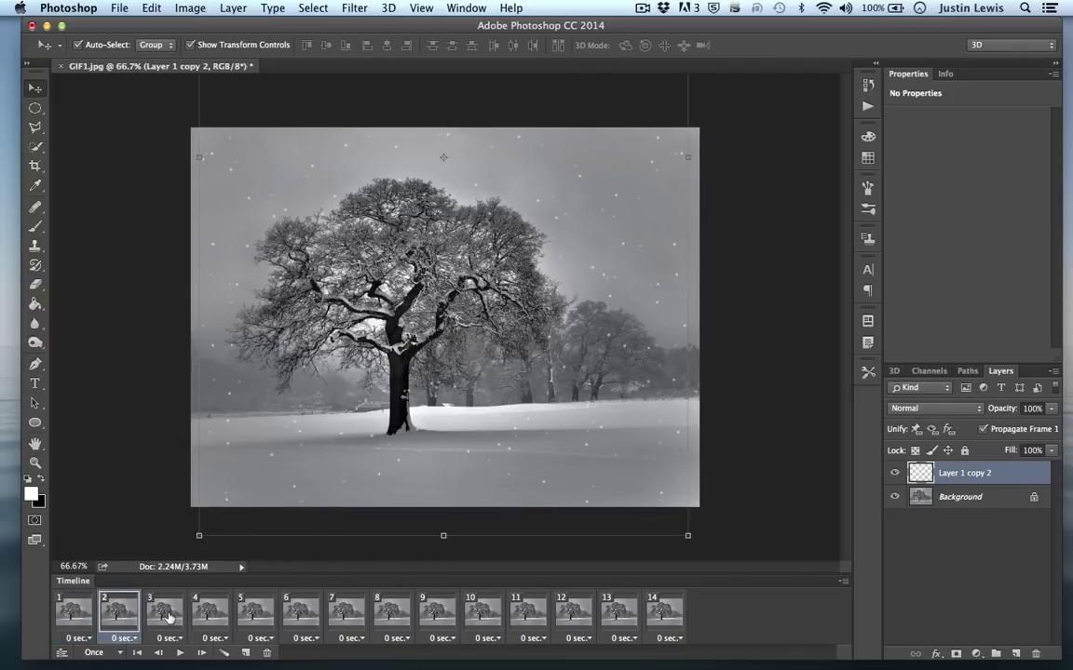
{"action": "left_click", "coordinate": [164, 613]}
{"action": "left_click", "coordinate": [212, 615]}
{"action": "left_click", "coordinate": [237, 613]}
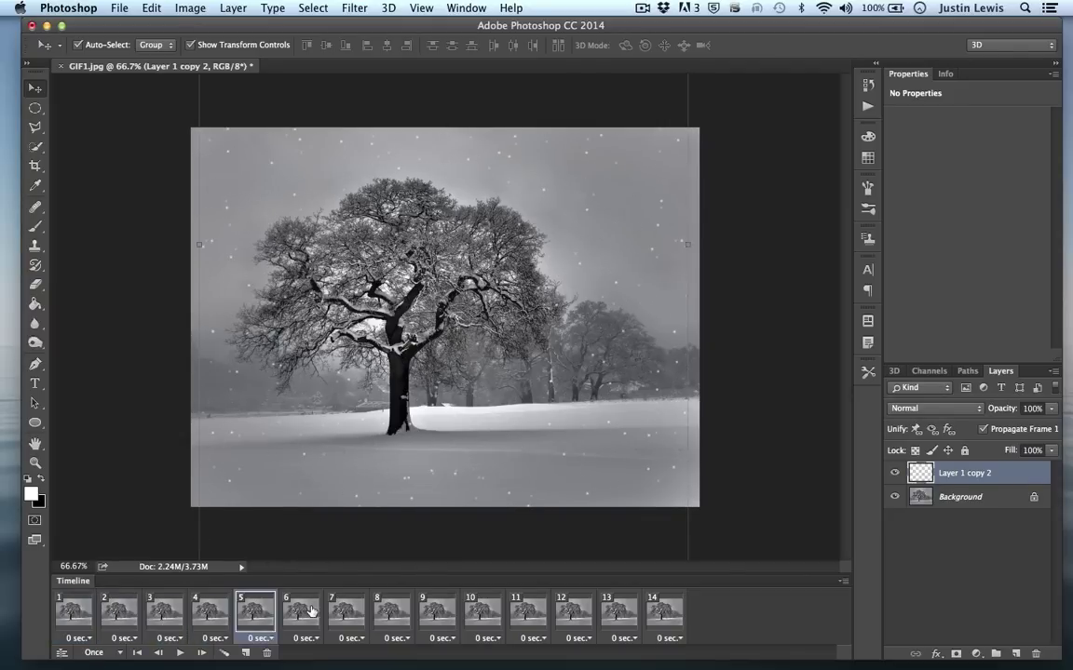
{"action": "left_click", "coordinate": [283, 613]}
{"action": "left_click", "coordinate": [337, 613]}
{"action": "left_click", "coordinate": [397, 618]}
{"action": "left_click", "coordinate": [77, 612]}
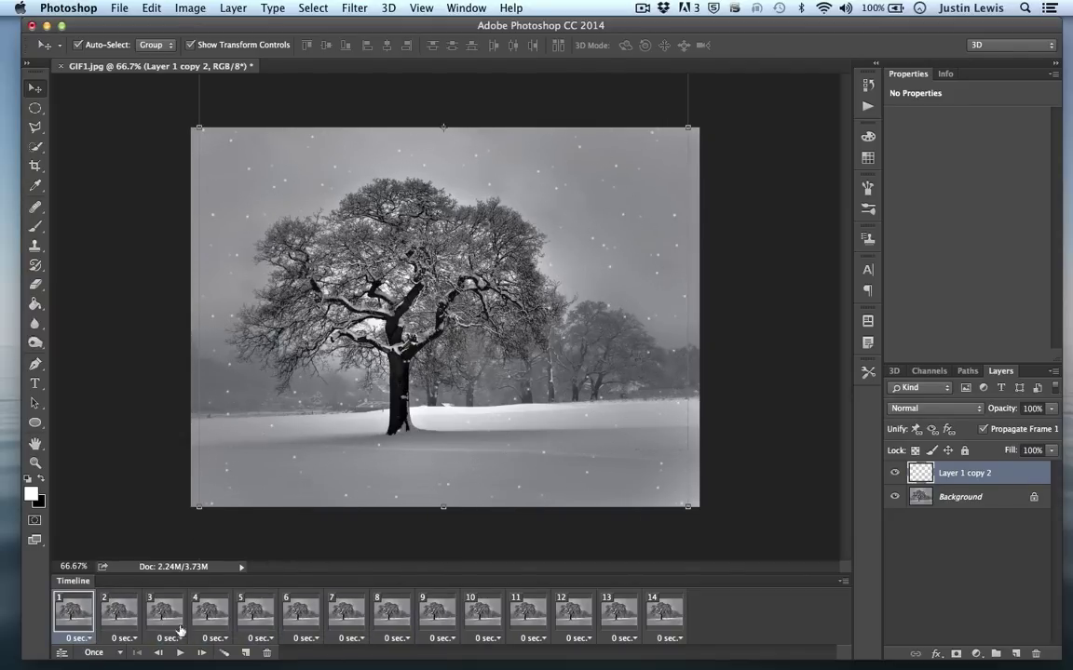
Set the animation loop to Forever and turn off Show Transform Controls.
{"action": "left_click", "coordinate": [120, 656]}
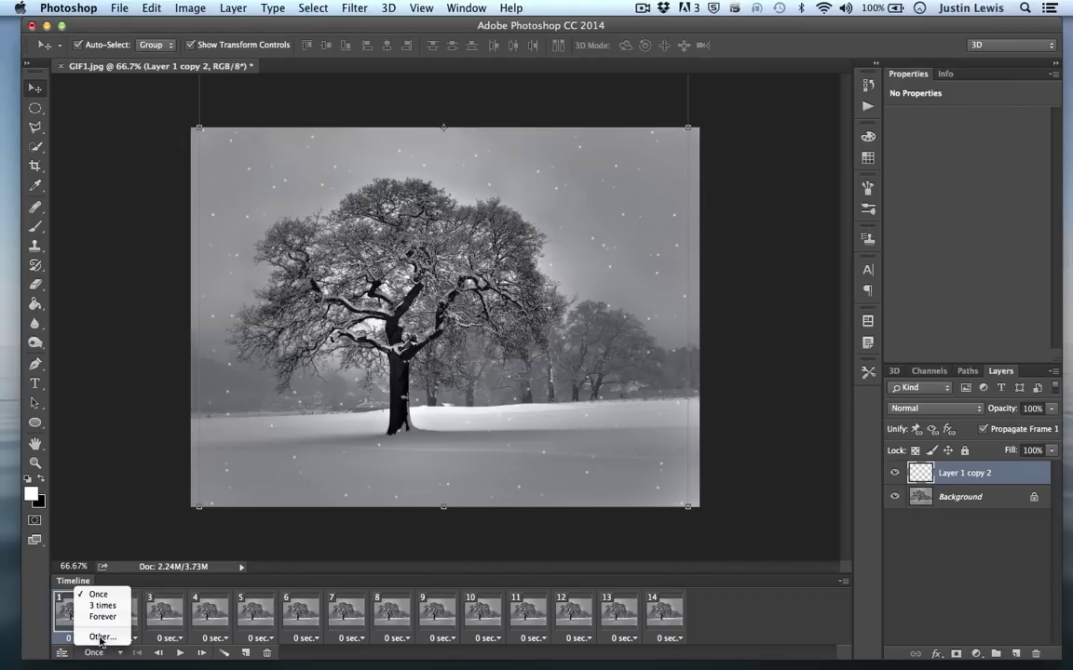
{"action": "left_click", "coordinate": [93, 617]}
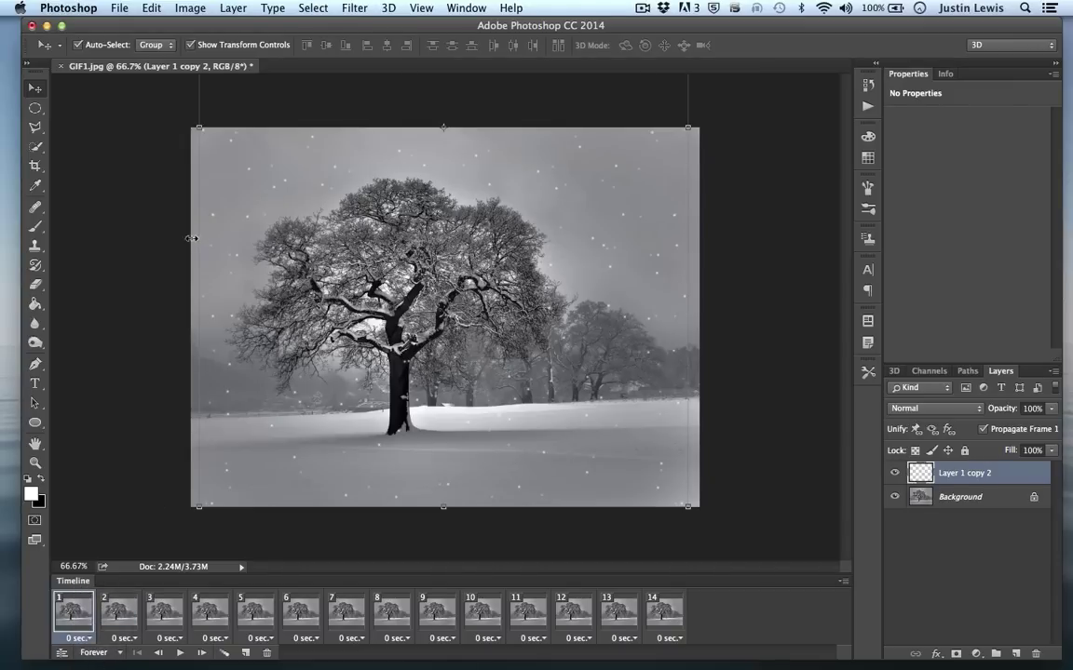
{"action": "left_click", "coordinate": [190, 46]}
Preview the animation, then add the text 'WINTER' on the snow right of the trunk.
{"action": "left_click", "coordinate": [179, 653]}
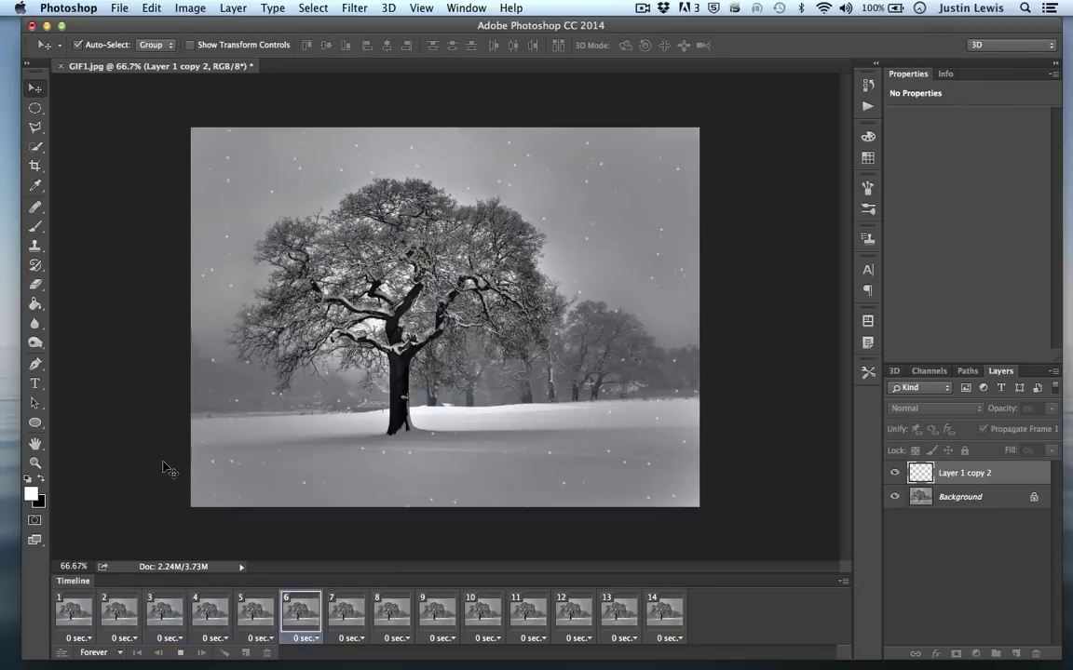
{"action": "key", "text": "space"}
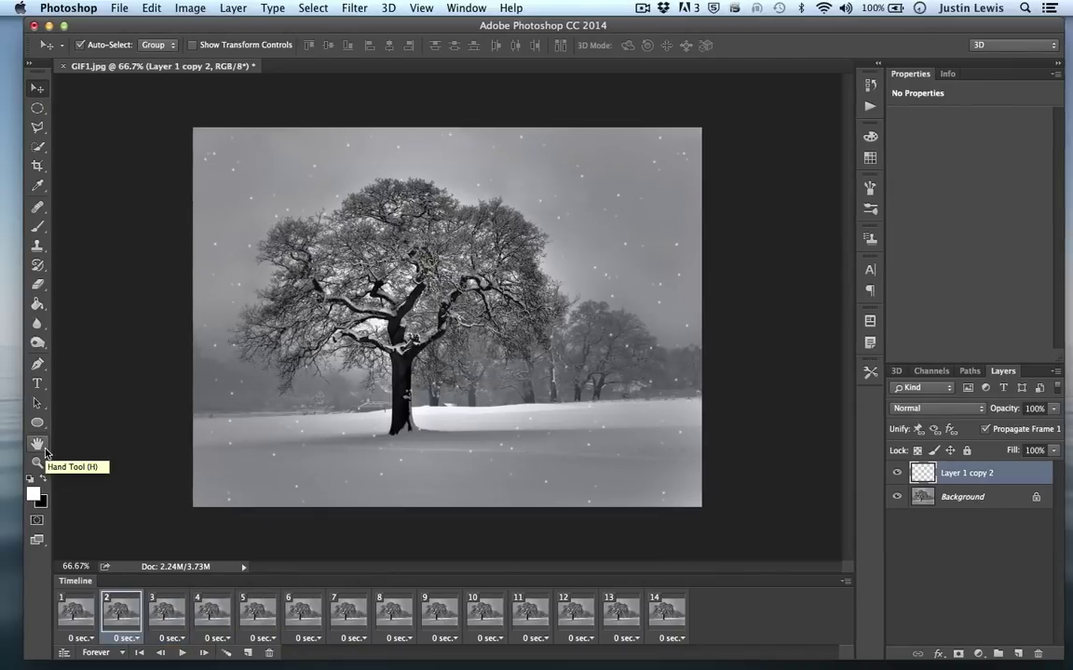
{"action": "left_click", "coordinate": [36, 384]}
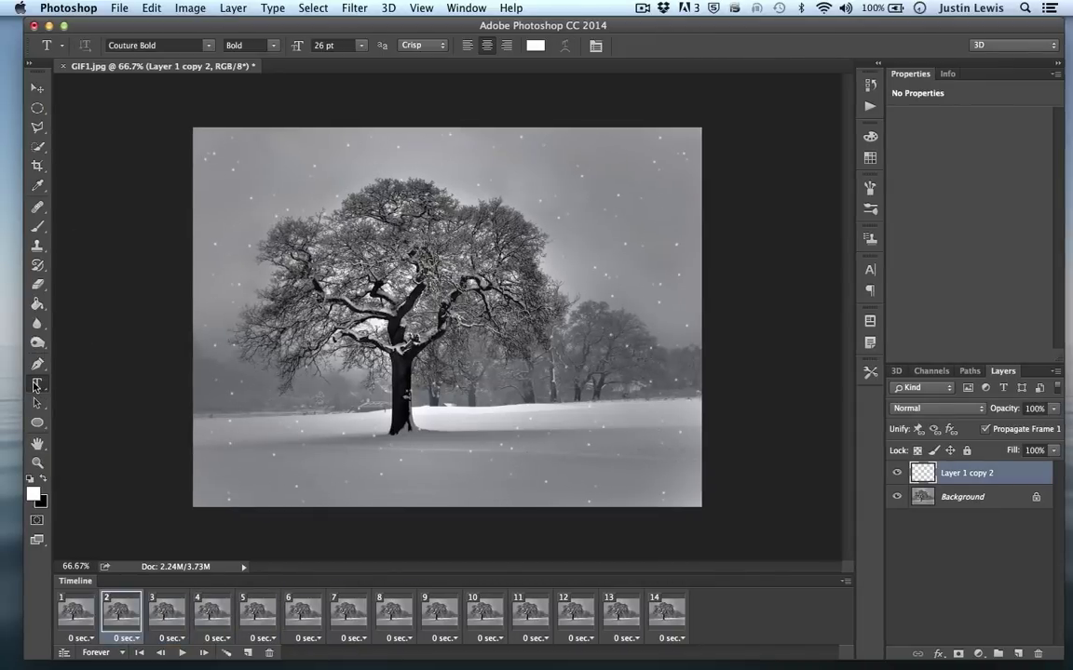
{"action": "left_click", "coordinate": [533, 450]}
{"action": "type", "text": "WINTER"}
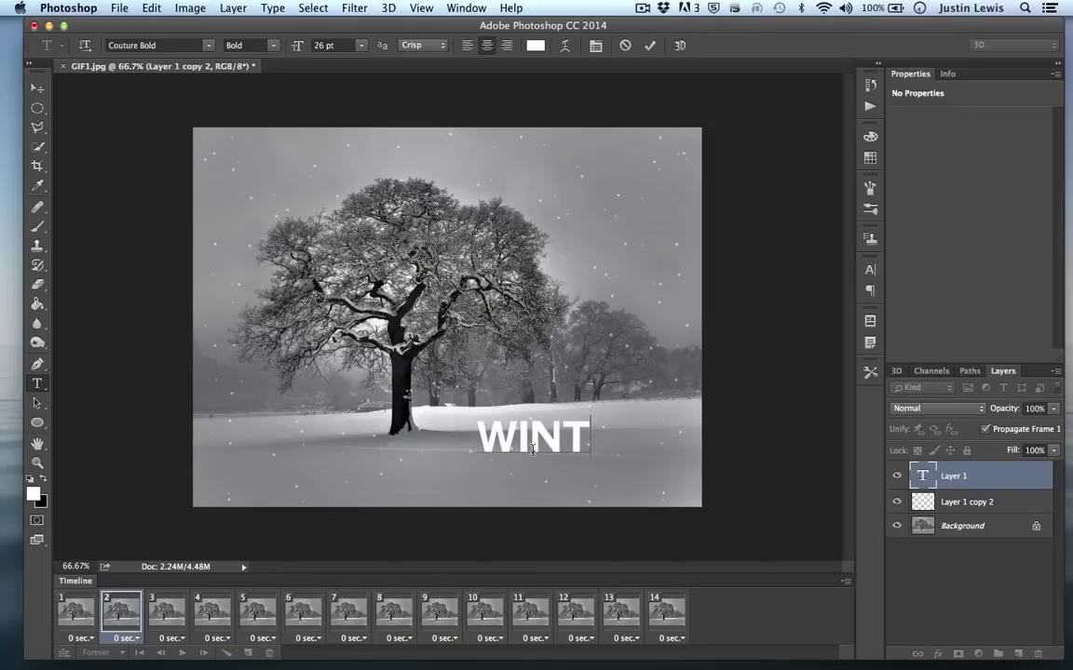
{"action": "left_click", "coordinate": [38, 87]}
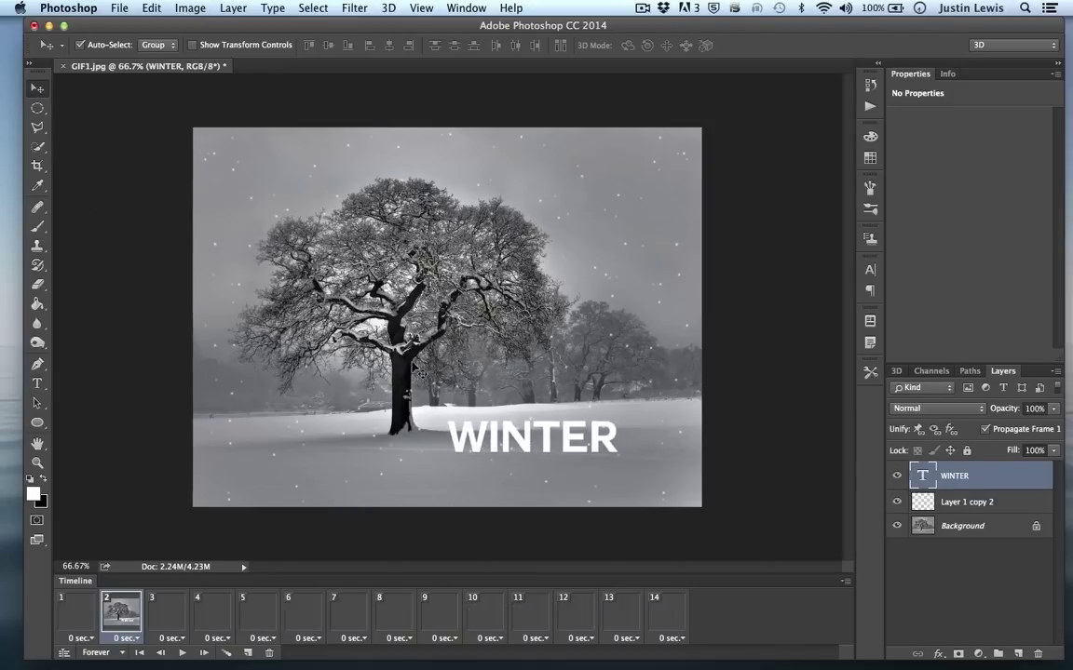
Extrude the WINTER text layer into a 3D object and orbit the view to show its depth.
{"action": "right_click", "coordinate": [995, 479]}
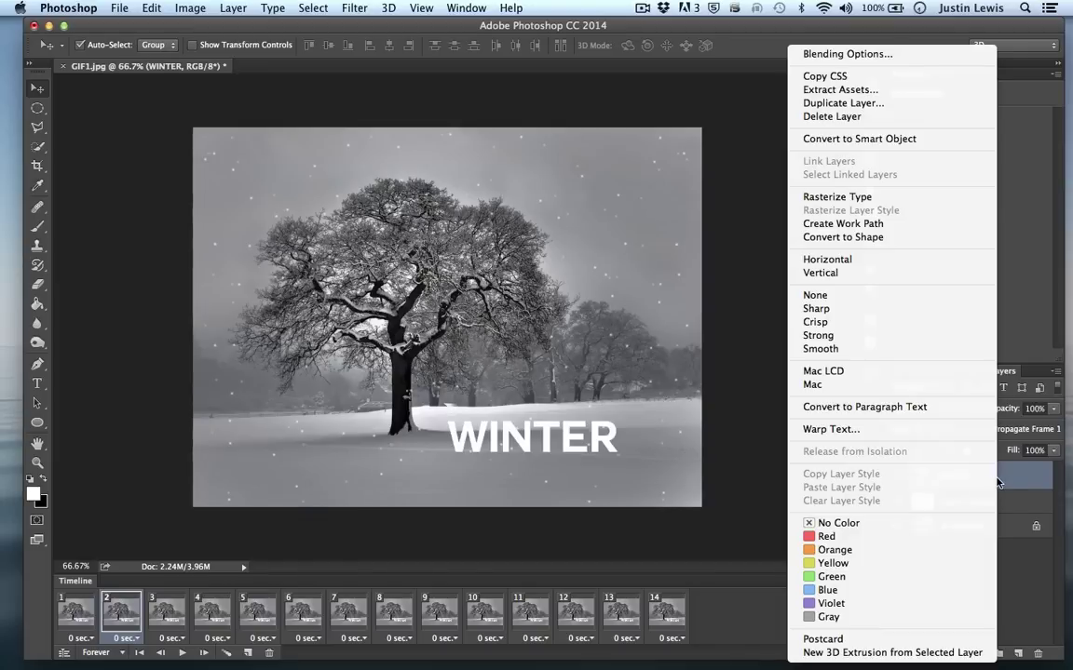
{"action": "left_click", "coordinate": [833, 654]}
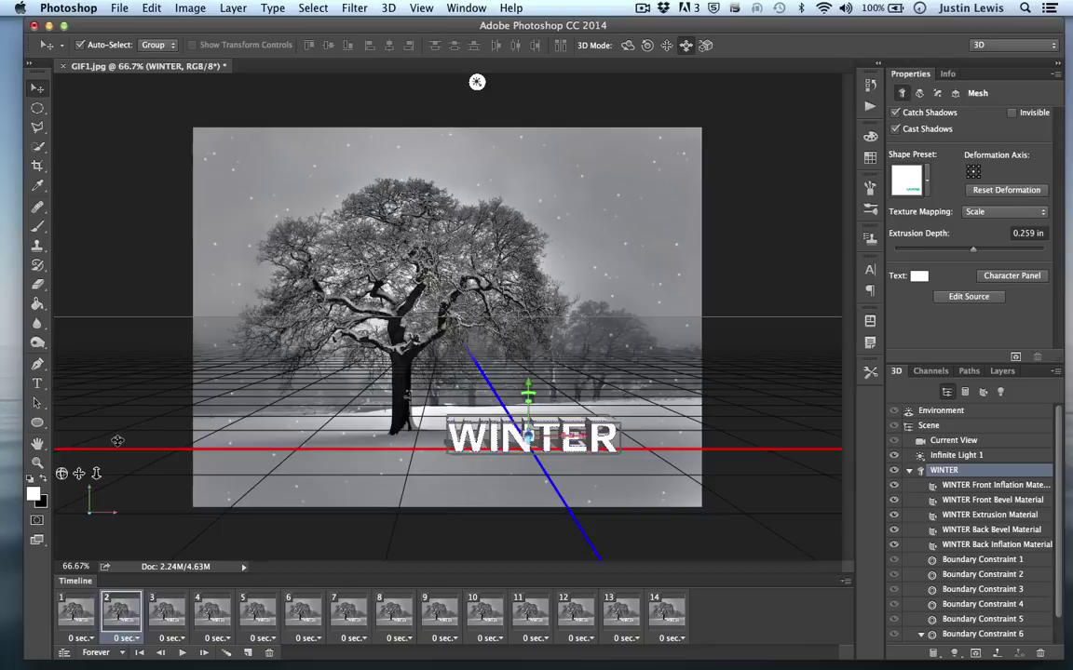
{"action": "left_click_drag", "start_coordinate": [477, 80], "coordinate": [544, 82]}
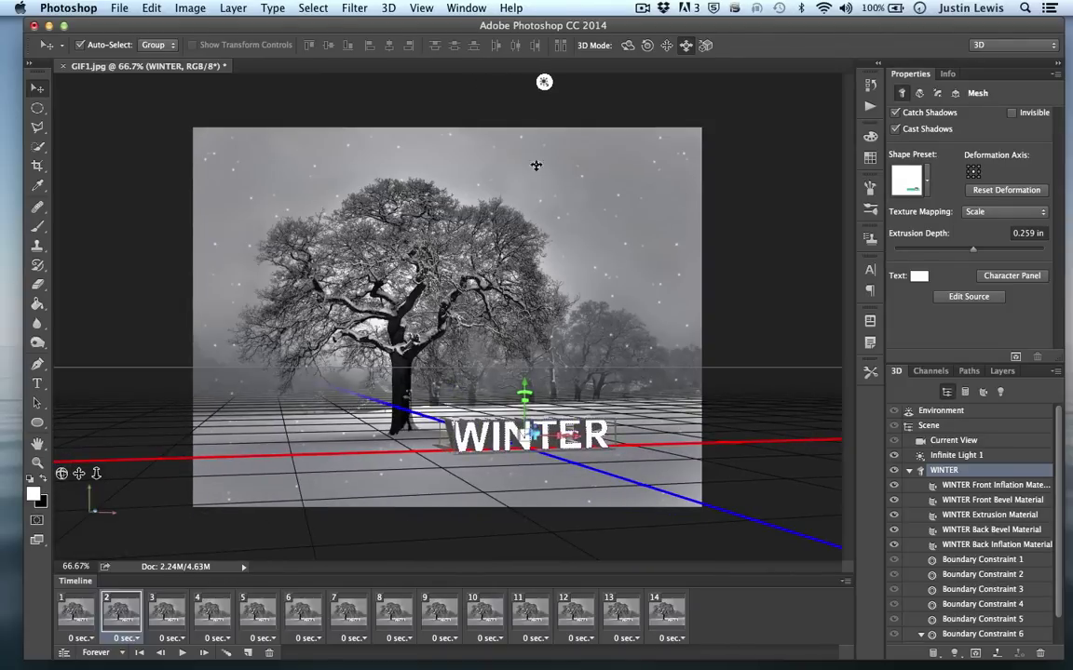
Redirect Infinite Light 1 and set its shadow softness to 72%, then reselect the WINTER mesh.
{"action": "left_click", "coordinate": [956, 456]}
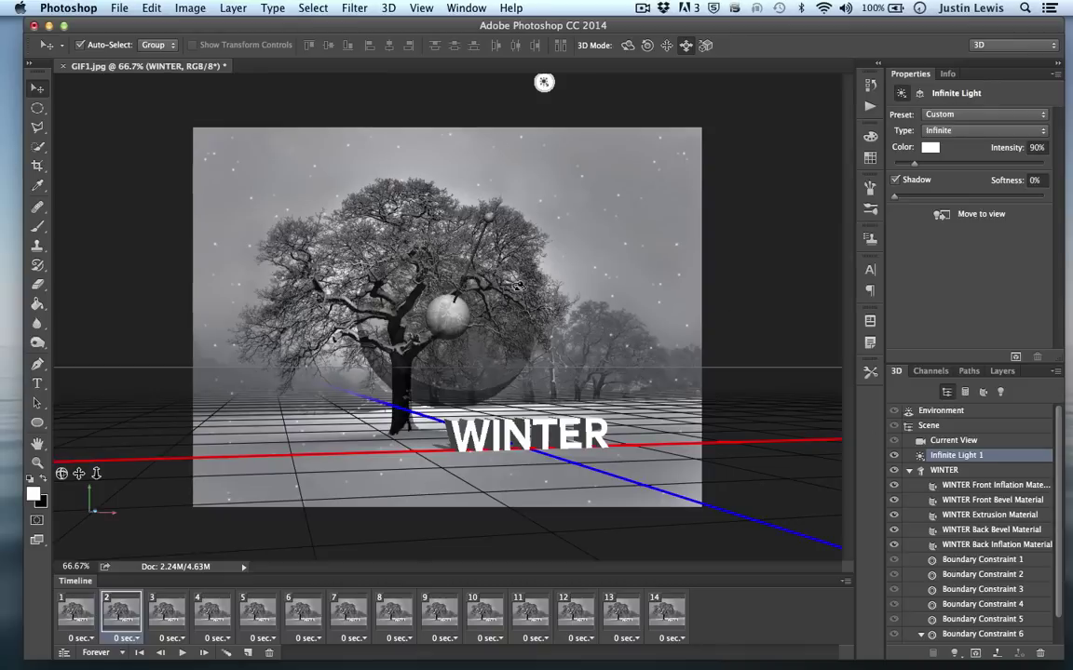
{"action": "mouse_move", "coordinate": [491, 214]}
{"action": "left_mouse_down"}
{"action": "mouse_move", "coordinate": [443, 193]}
{"action": "mouse_move", "coordinate": [383, 139]}
{"action": "mouse_move", "coordinate": [544, 149]}
{"action": "mouse_move", "coordinate": [565, 136]}
{"action": "mouse_move", "coordinate": [570, 192]}
{"action": "mouse_move", "coordinate": [540, 245]}
{"action": "mouse_move", "coordinate": [507, 222]}
{"action": "mouse_move", "coordinate": [494, 228]}
{"action": "mouse_move", "coordinate": [513, 231]}
{"action": "mouse_move", "coordinate": [447, 219]}
{"action": "mouse_move", "coordinate": [503, 216]}
{"action": "mouse_move", "coordinate": [593, 254]}
{"action": "left_mouse_up"}
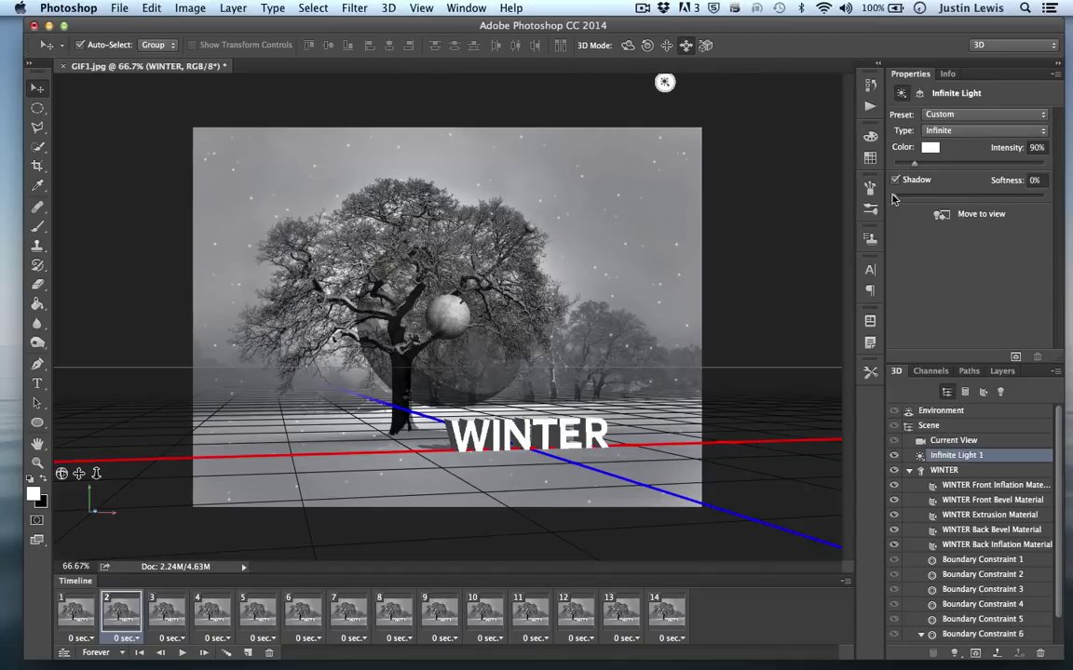
{"action": "left_click_drag", "start_coordinate": [895, 198], "coordinate": [993, 198]}
{"action": "left_click", "coordinate": [943, 470]}
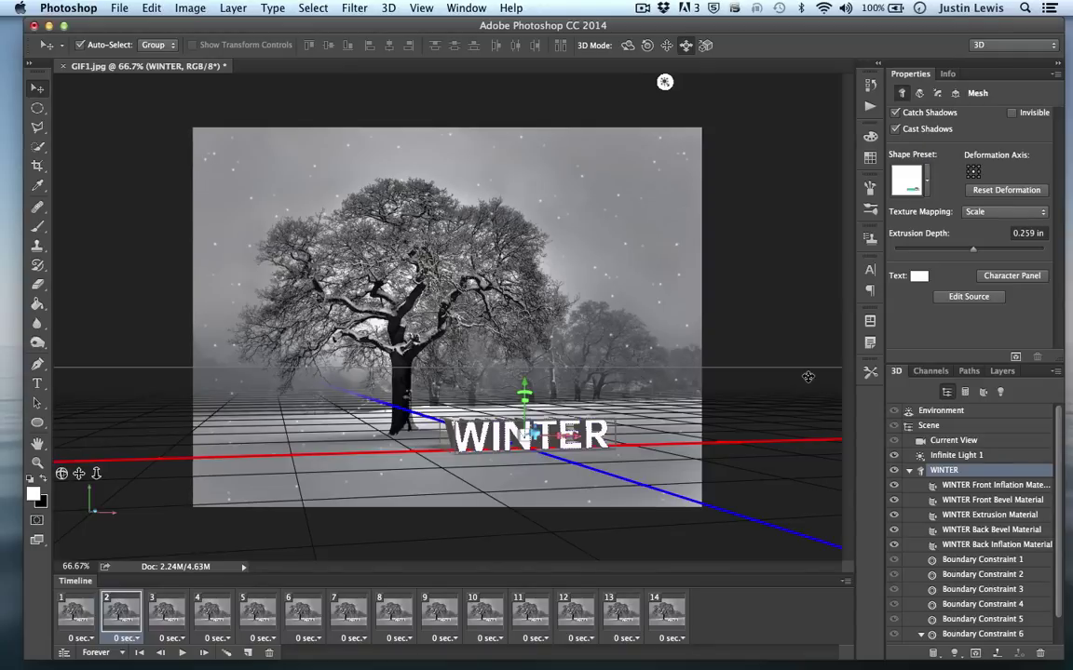
Widen the front bevel of the WINTER text to 39%.
{"action": "left_click", "coordinate": [937, 94]}
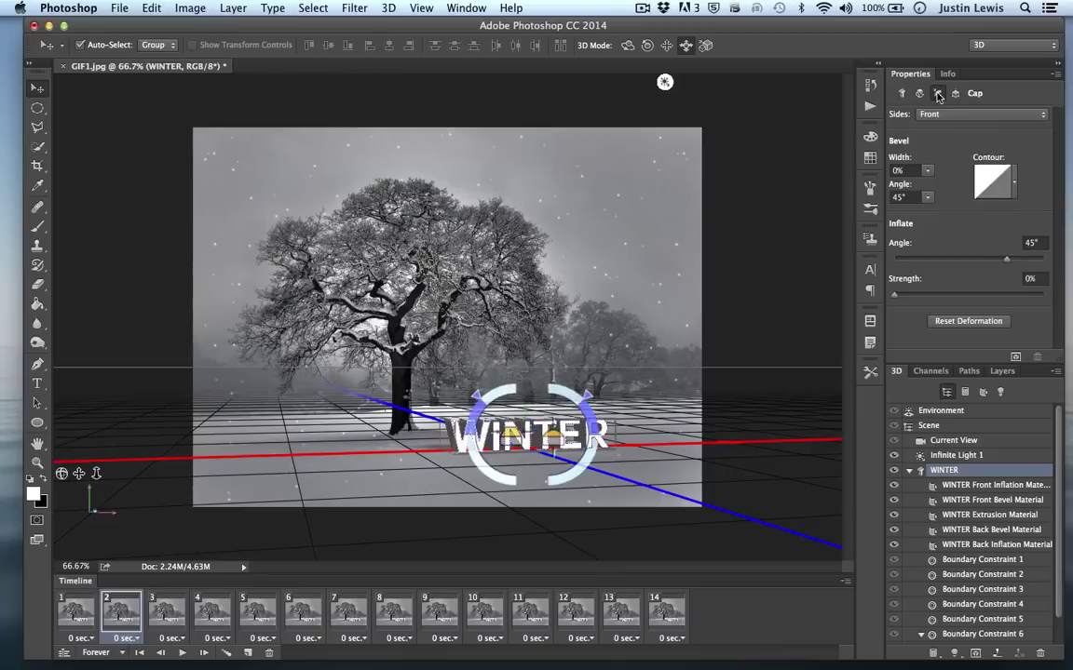
{"action": "left_click", "coordinate": [904, 164]}
{"action": "left_click_drag", "start_coordinate": [904, 160], "coordinate": [838, 149]}
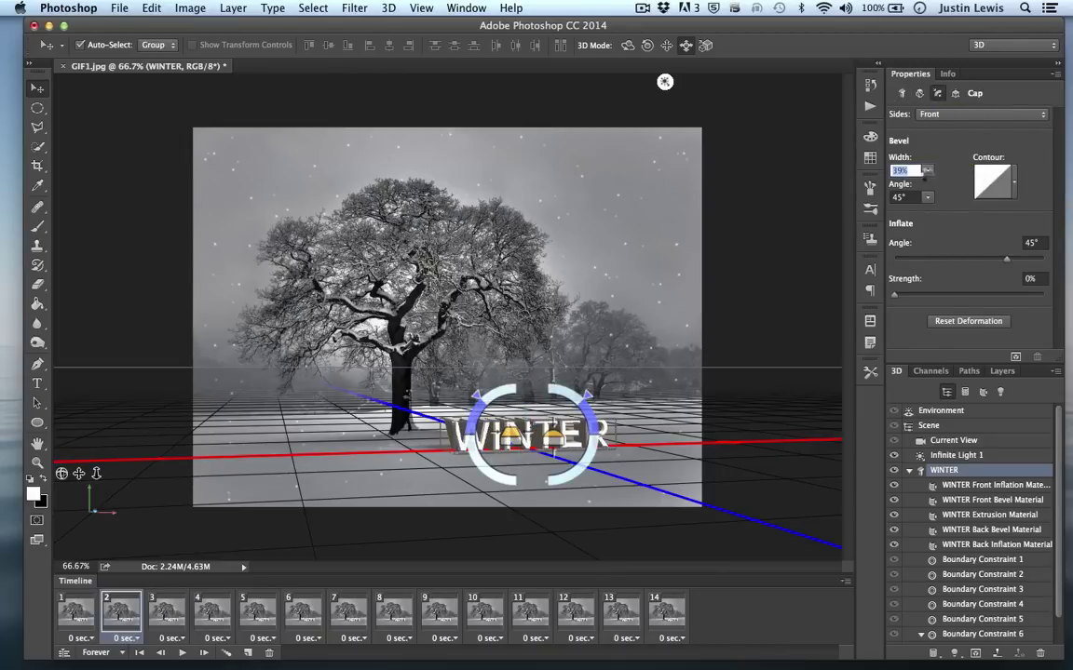
Select all five WINTER materials and load Ice2.jpg as their diffuse texture.
{"action": "left_click", "coordinate": [969, 488]}
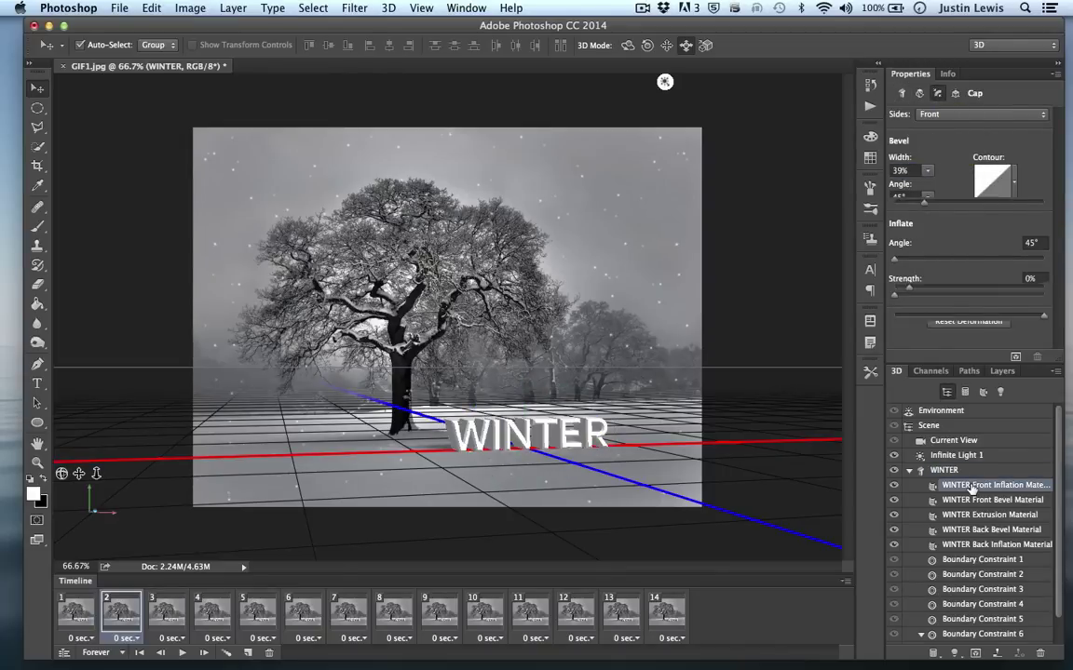
{"action": "left_click", "coordinate": [964, 544], "text": "shift"}
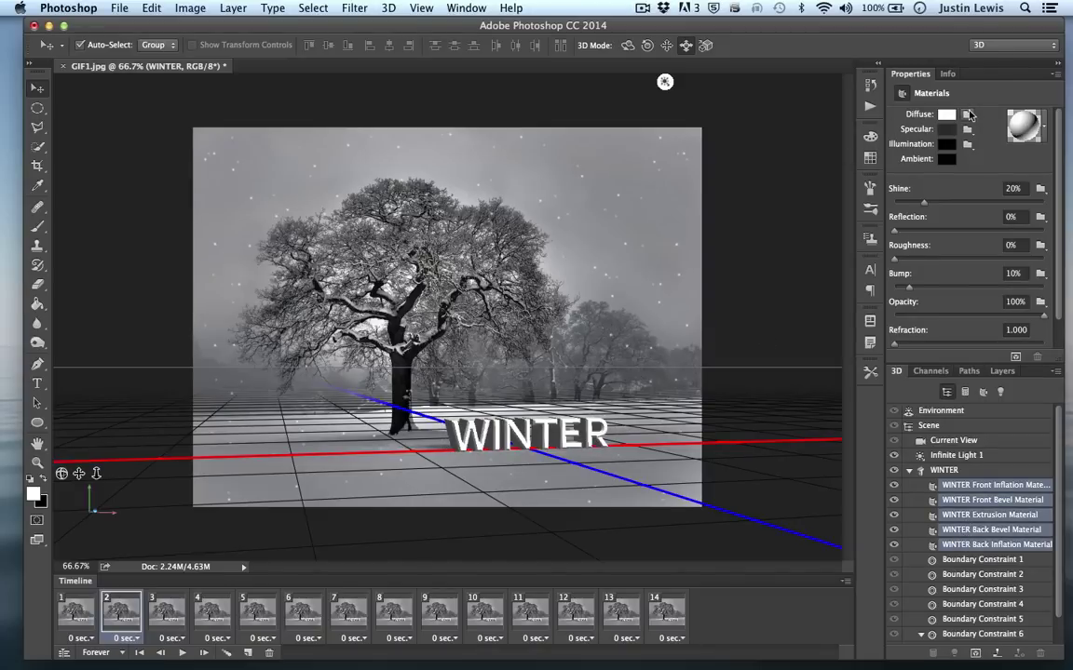
{"action": "left_click", "coordinate": [969, 113]}
{"action": "left_click", "coordinate": [969, 137]}
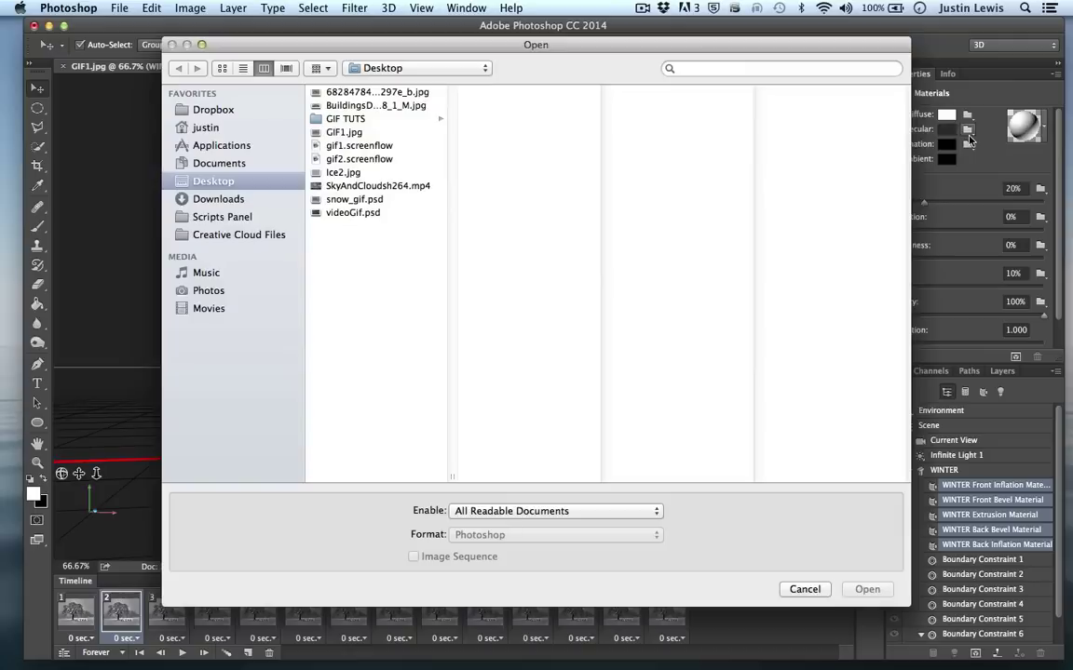
{"action": "left_click", "coordinate": [333, 175]}
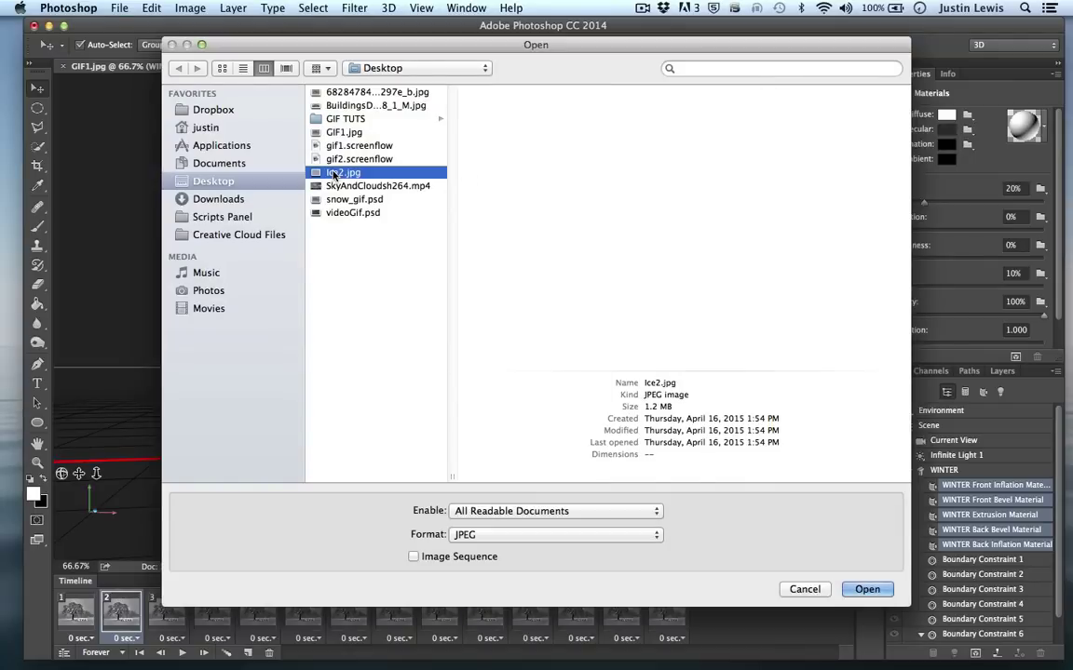
{"action": "key", "text": "space"}
{"action": "key", "text": "space"}
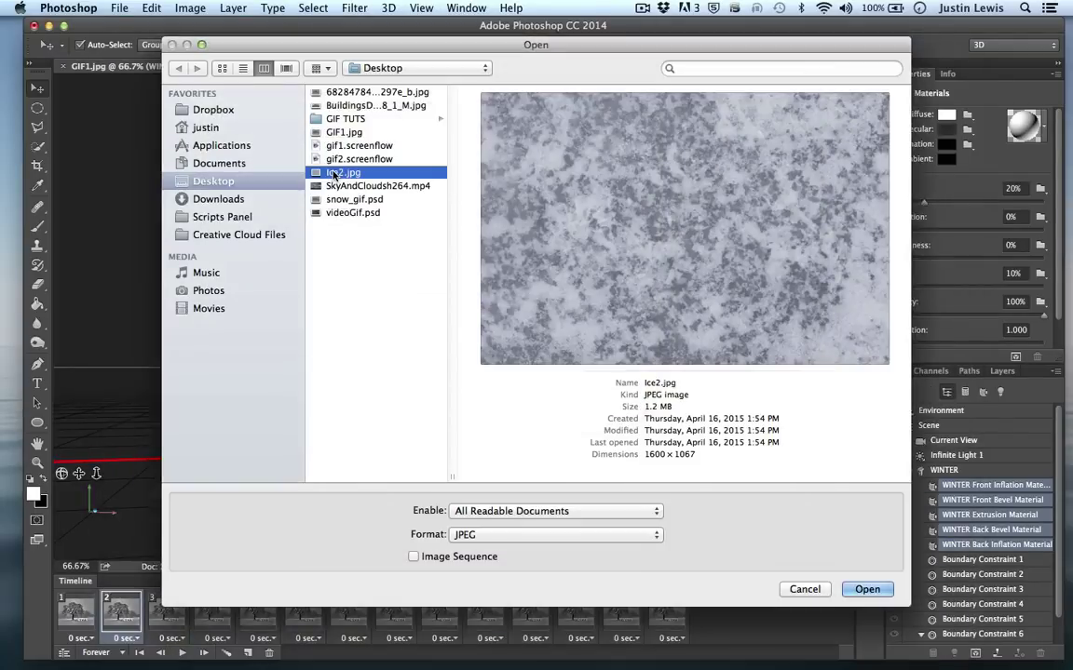
{"action": "key", "text": "Return"}
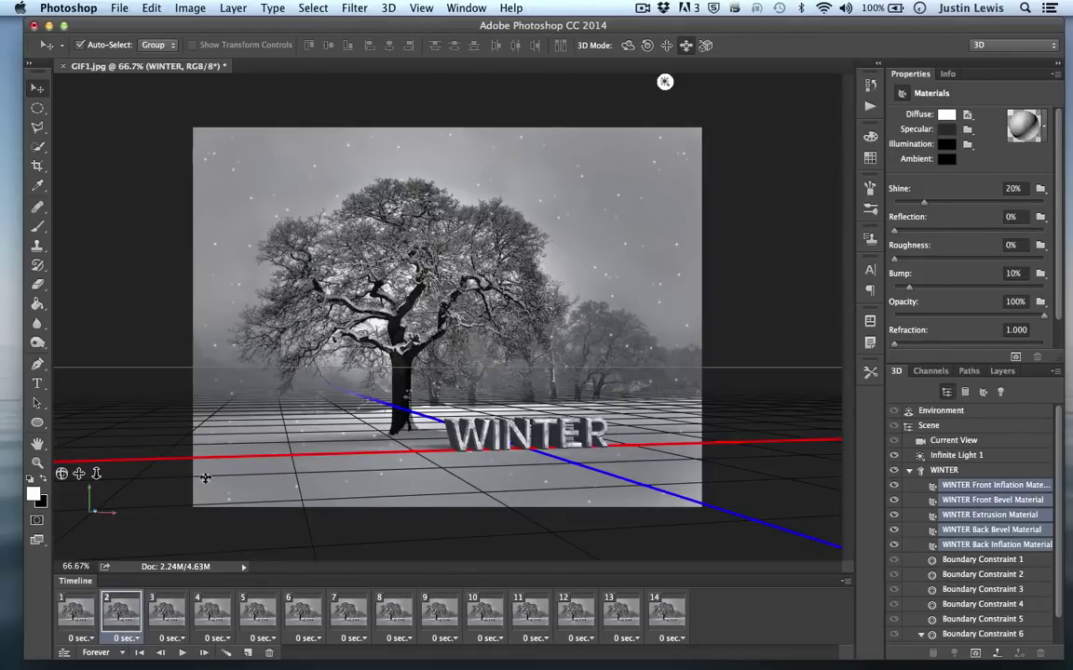
Leave 3D editing and preview the falling-snow animation once.
{"action": "left_click", "coordinate": [34, 109]}
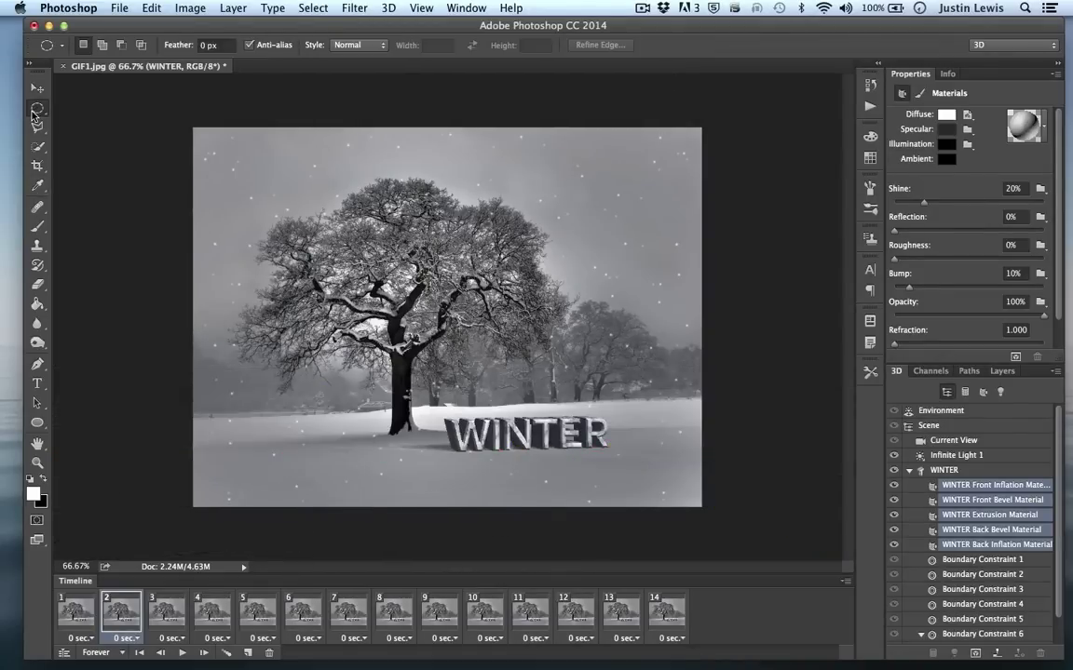
{"action": "left_click", "coordinate": [182, 656]}
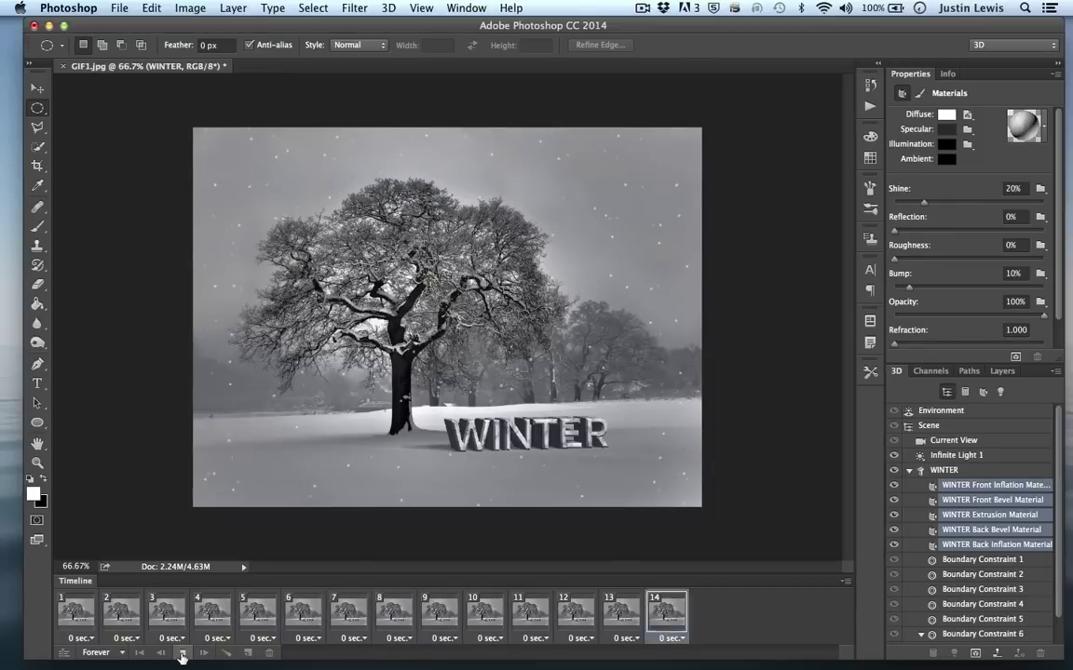
{"action": "left_click", "coordinate": [182, 657]}
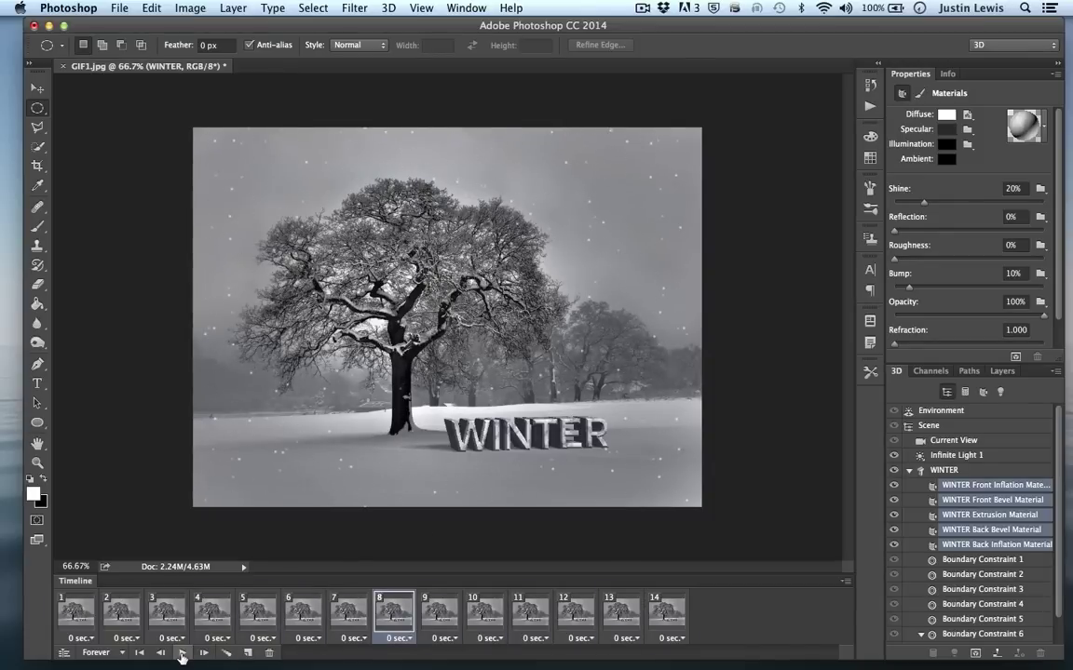
Render the 3D WINTER text at final quality and inspect it, returning the view to 66.67%.
{"action": "left_click", "coordinate": [1014, 357]}
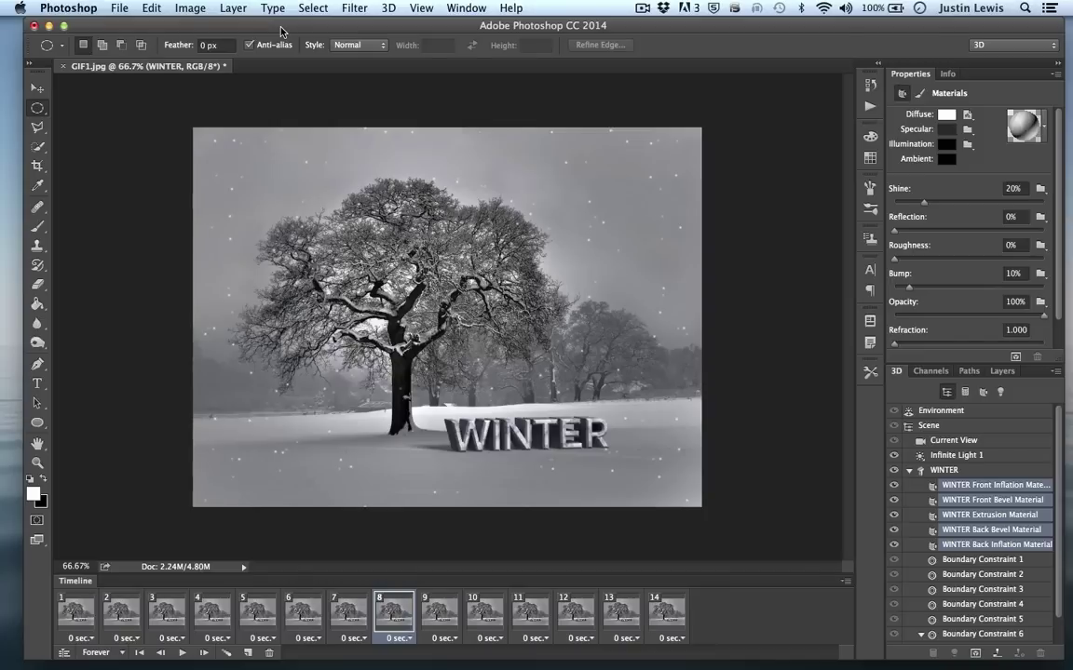
{"action": "key", "text": "super+1"}
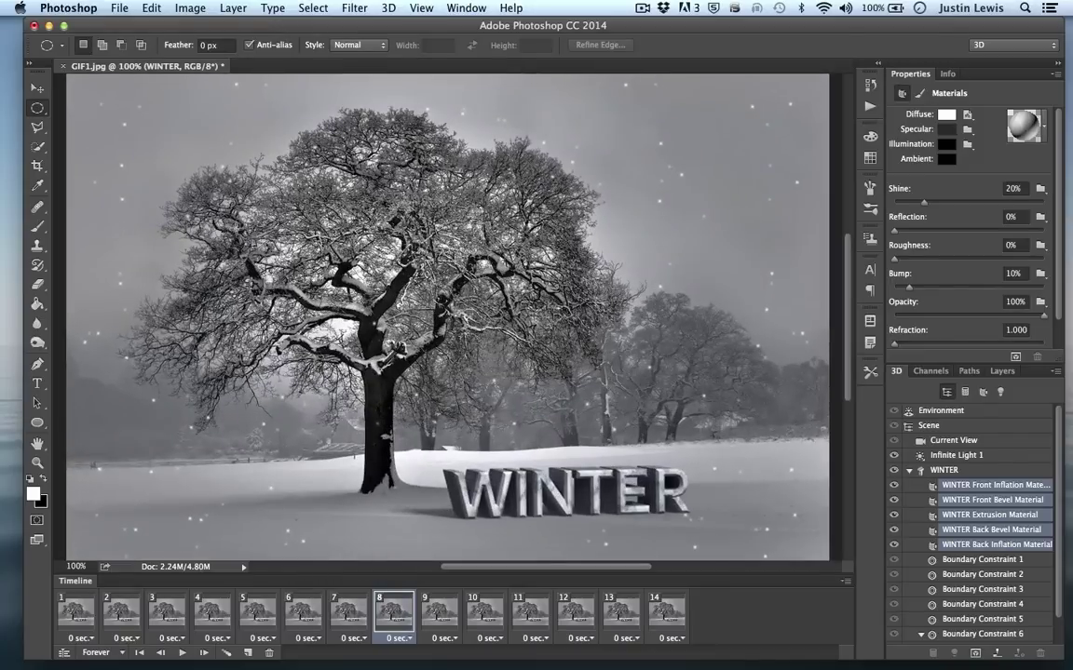
{"action": "key", "text": "super+0"}
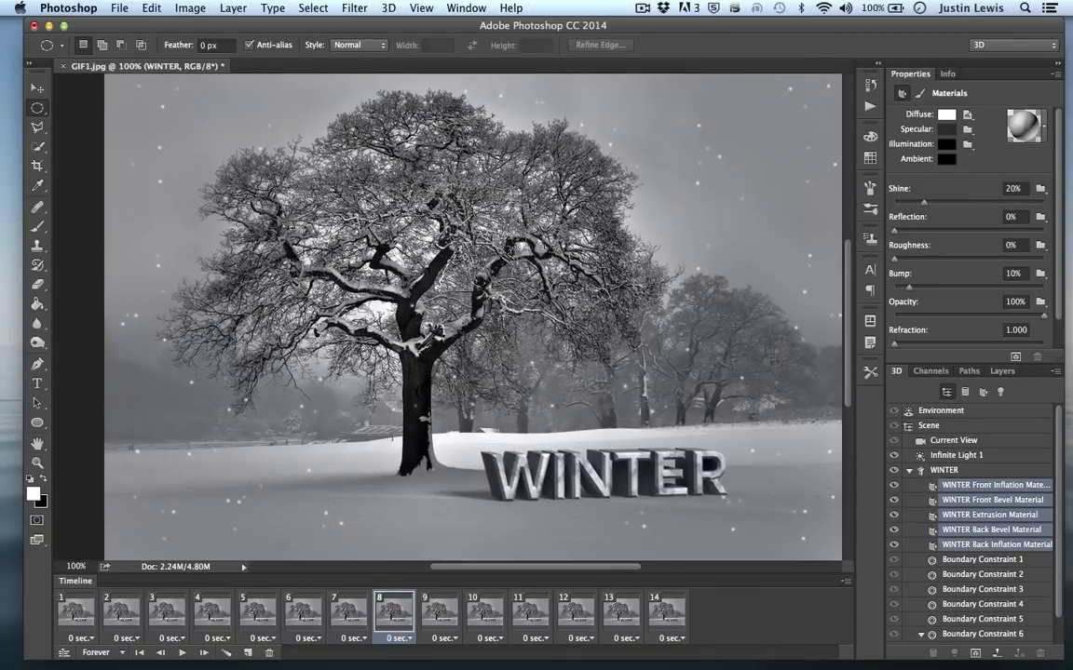
{"action": "key", "text": "super+minus"}
{"action": "left_click", "coordinate": [119, 8]}
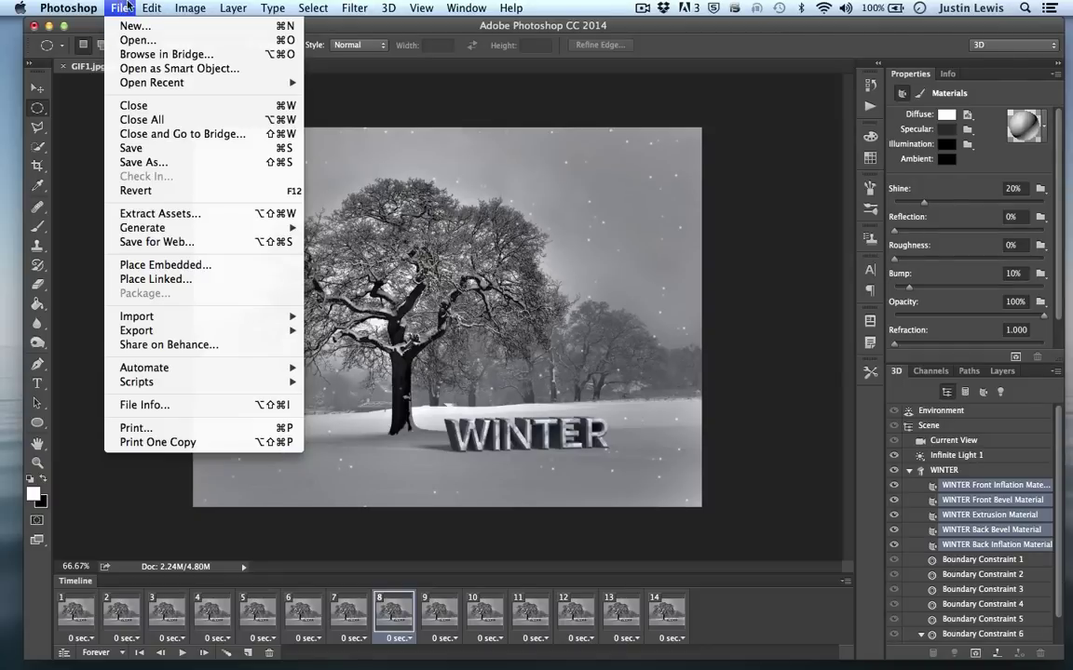
In Save for Web, keep GIF as the format and set the palette to 32 colours.
{"action": "left_click", "coordinate": [150, 243]}
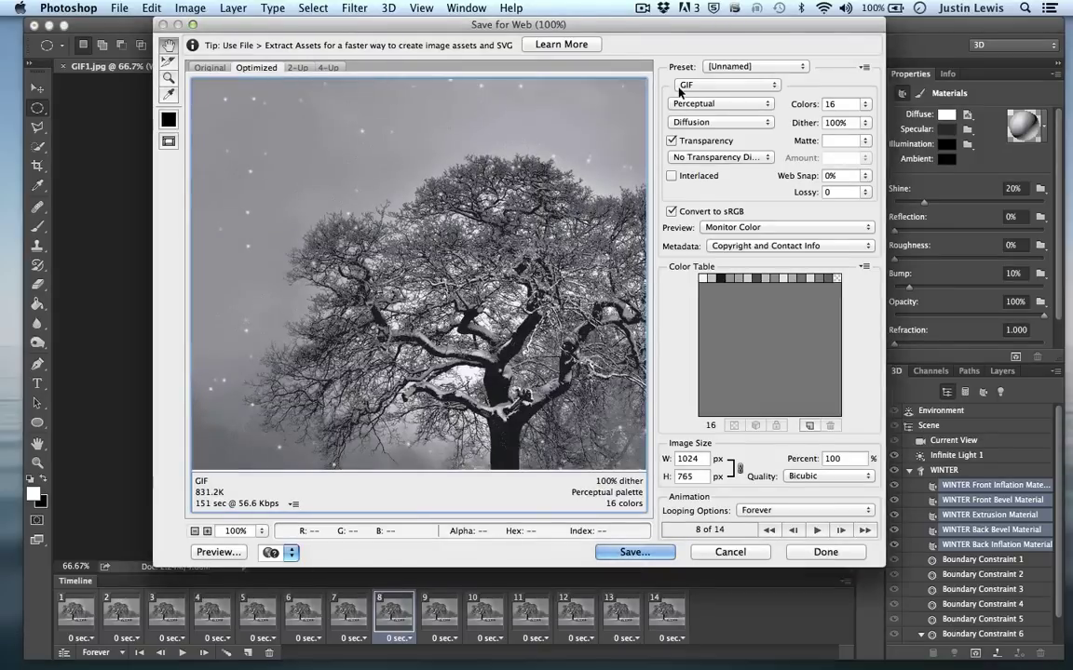
{"action": "left_click", "coordinate": [689, 88]}
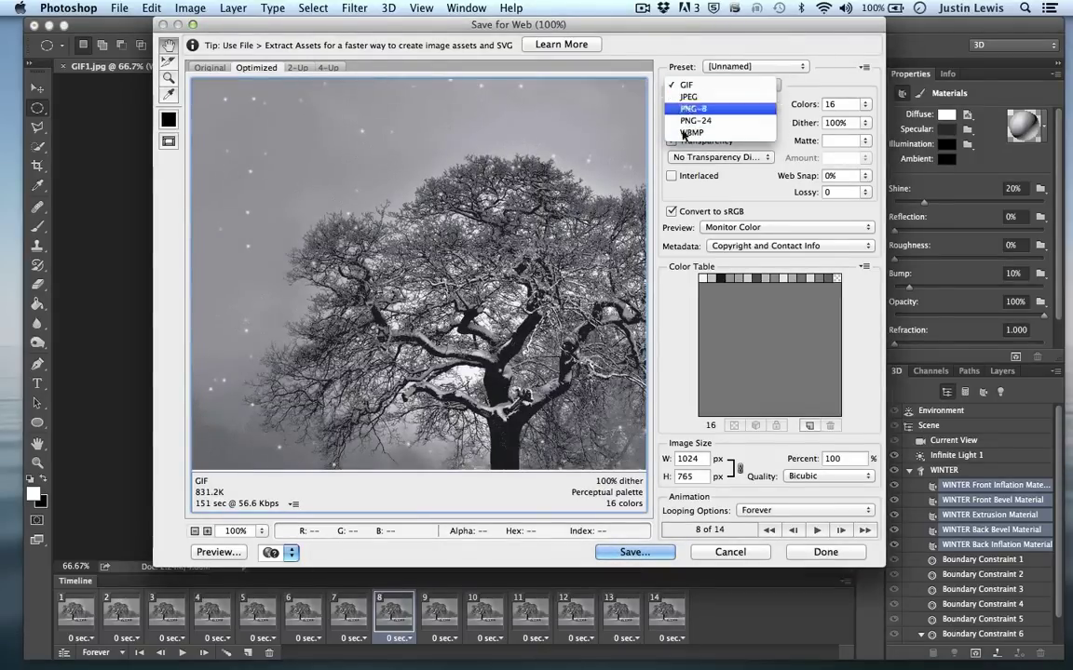
{"action": "left_click", "coordinate": [669, 61]}
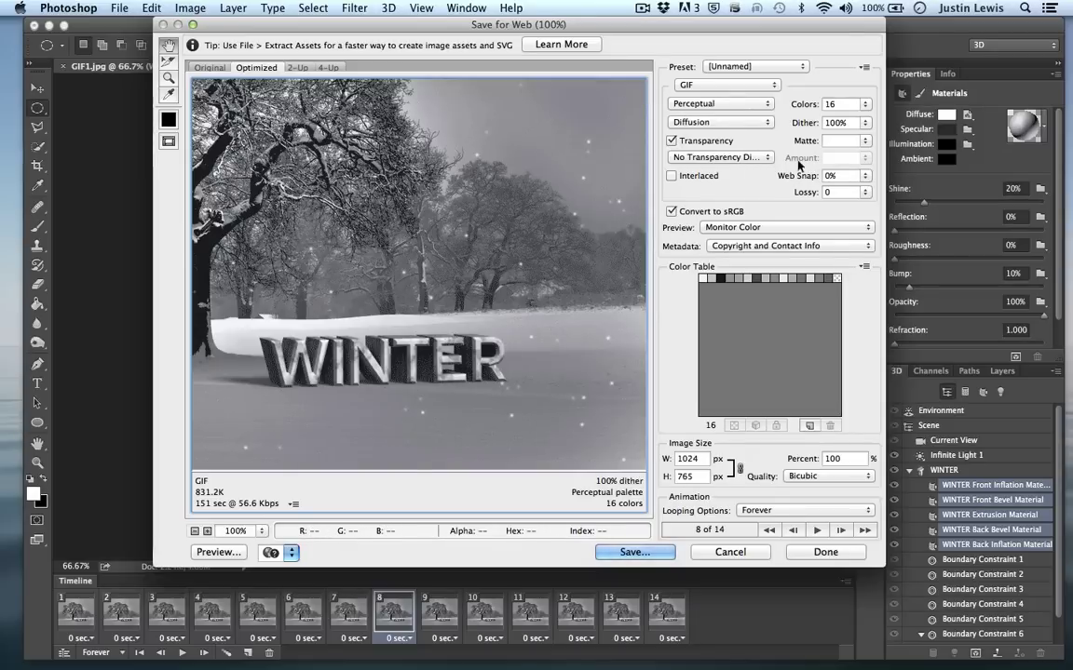
{"action": "left_click", "coordinate": [865, 104]}
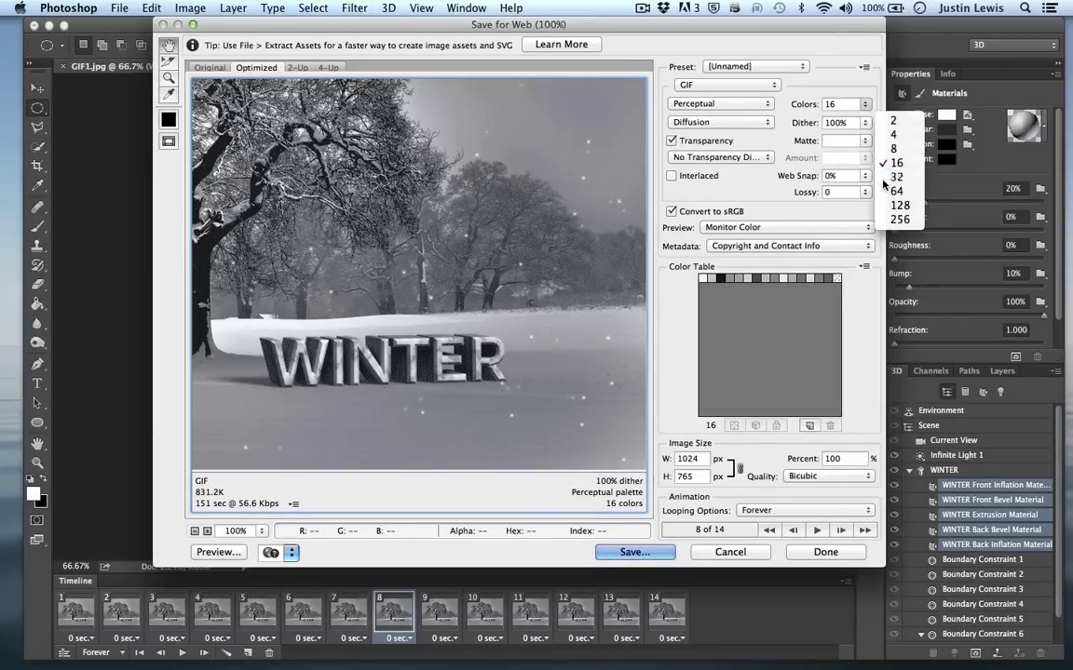
{"action": "left_click", "coordinate": [894, 177]}
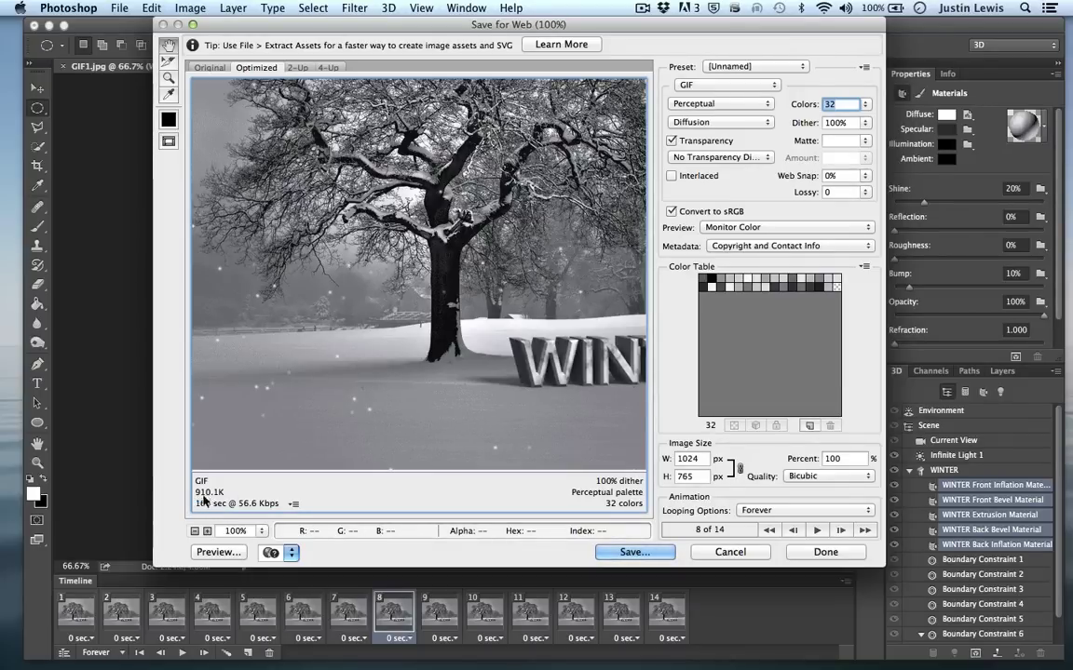
{"action": "left_click_drag", "start_coordinate": [573, 256], "coordinate": [334, 252]}
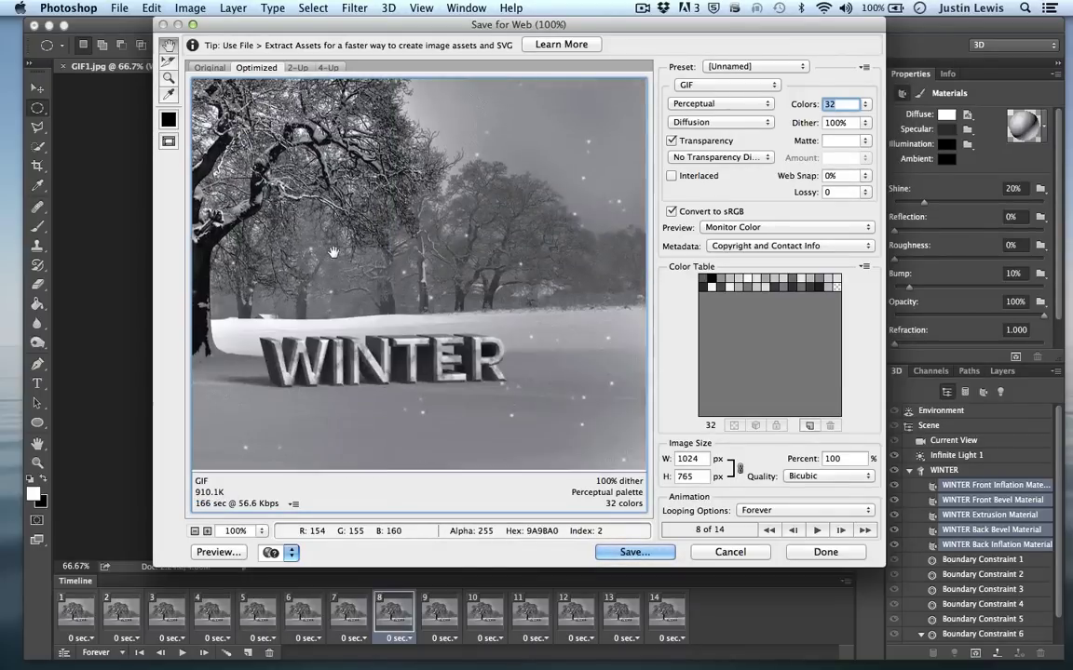
Keep 32 colours and Forever looping, then proceed to save the GIF.
{"action": "left_click", "coordinate": [873, 104]}
{"action": "left_click", "coordinate": [803, 41]}
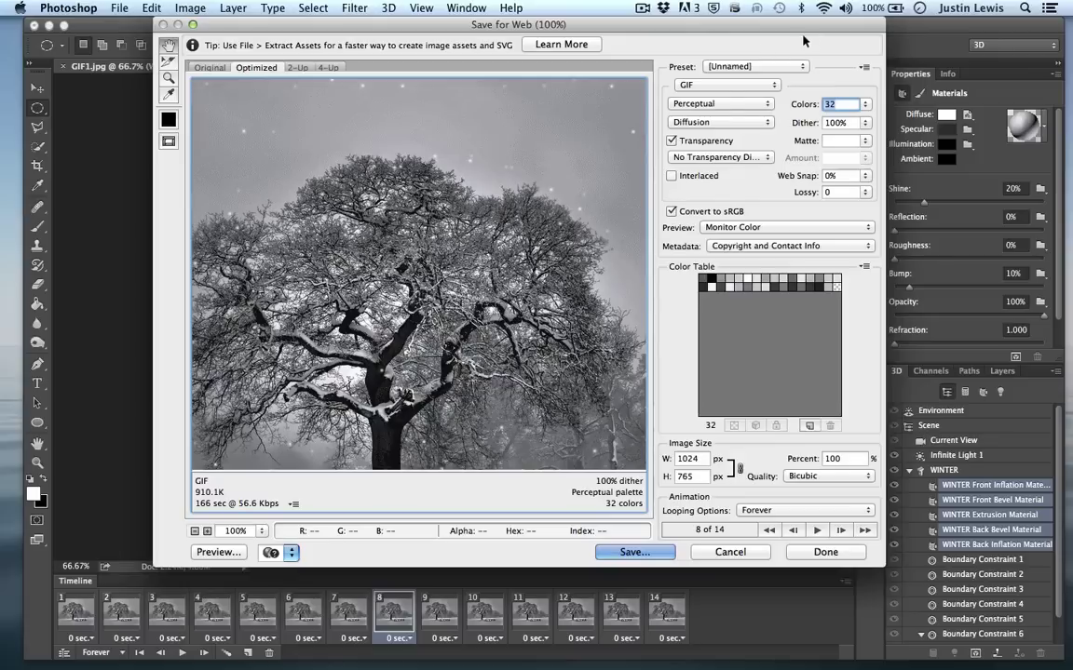
{"action": "left_click", "coordinate": [743, 510]}
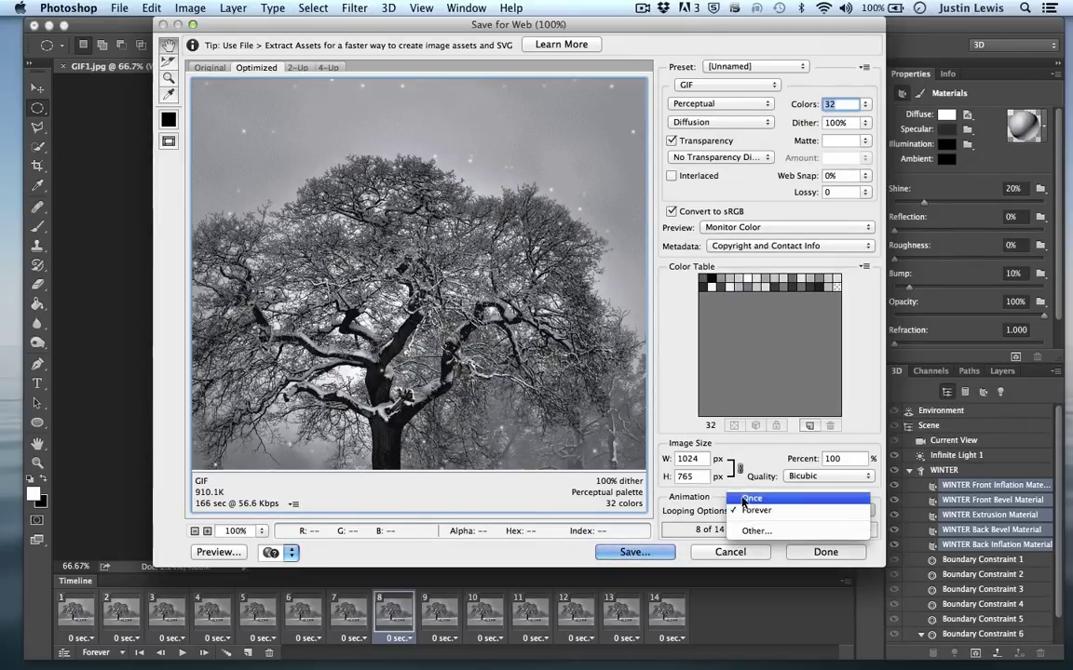
{"action": "left_click", "coordinate": [750, 510]}
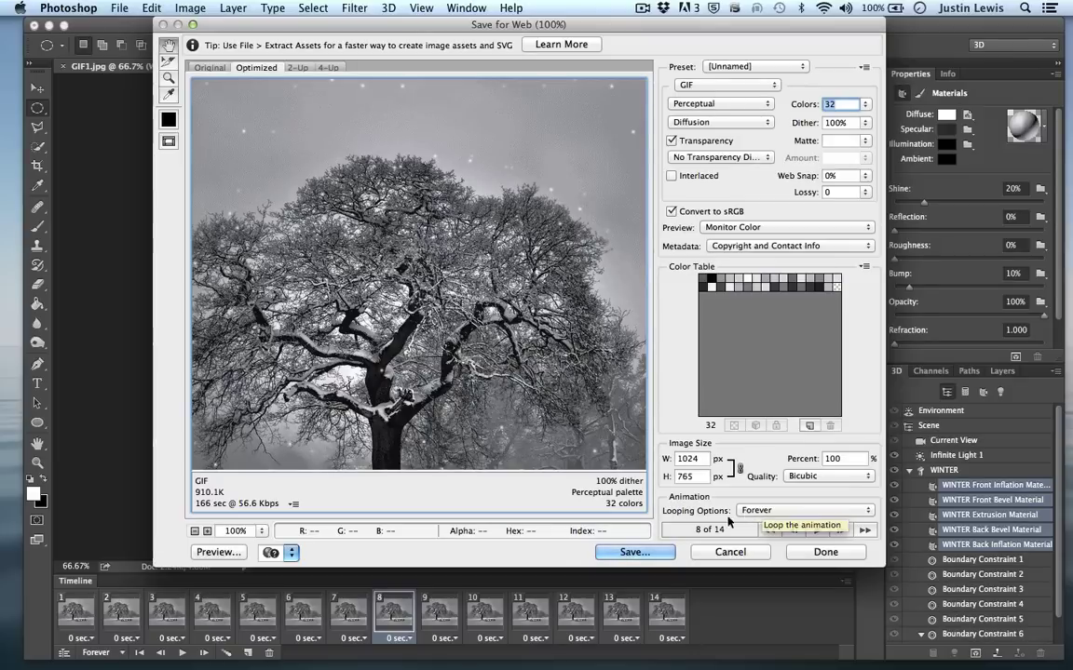
{"action": "left_click", "coordinate": [612, 554]}
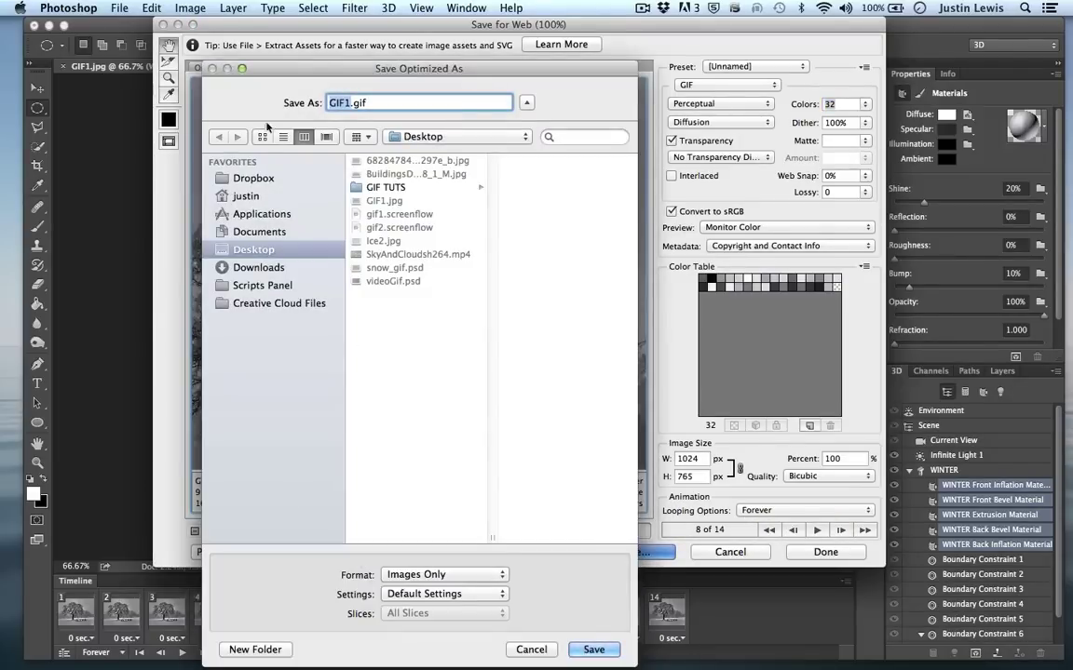
Name the file winter_gif and save it to the Desktop.
{"action": "type", "text": "winter"}
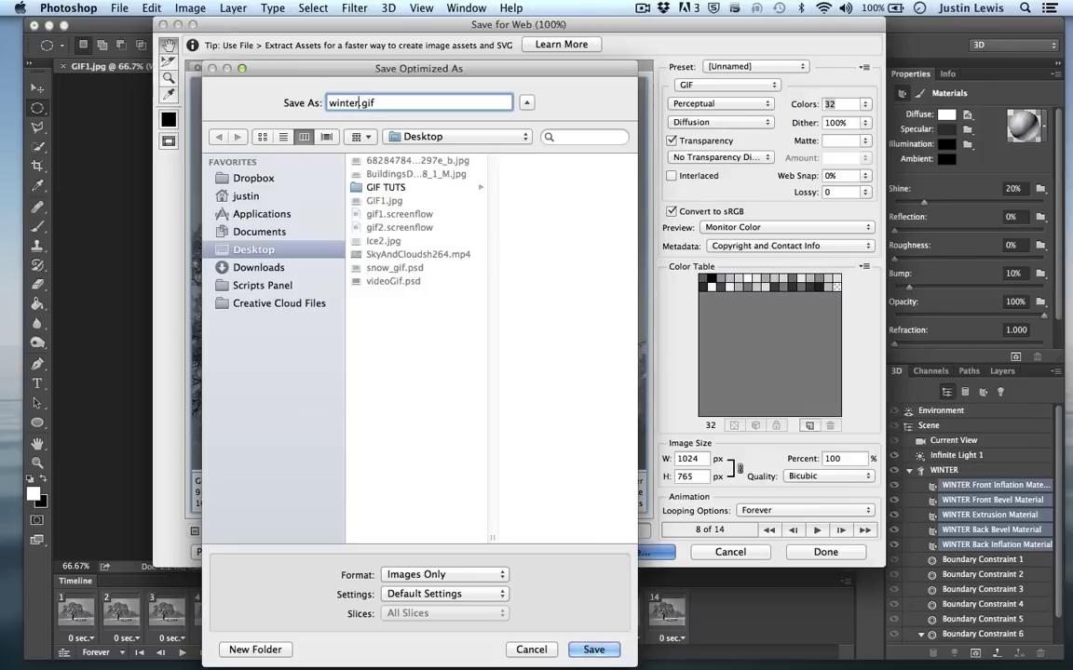
{"action": "type", "text": "_gif"}
{"action": "double_click", "coordinate": [383, 104]}
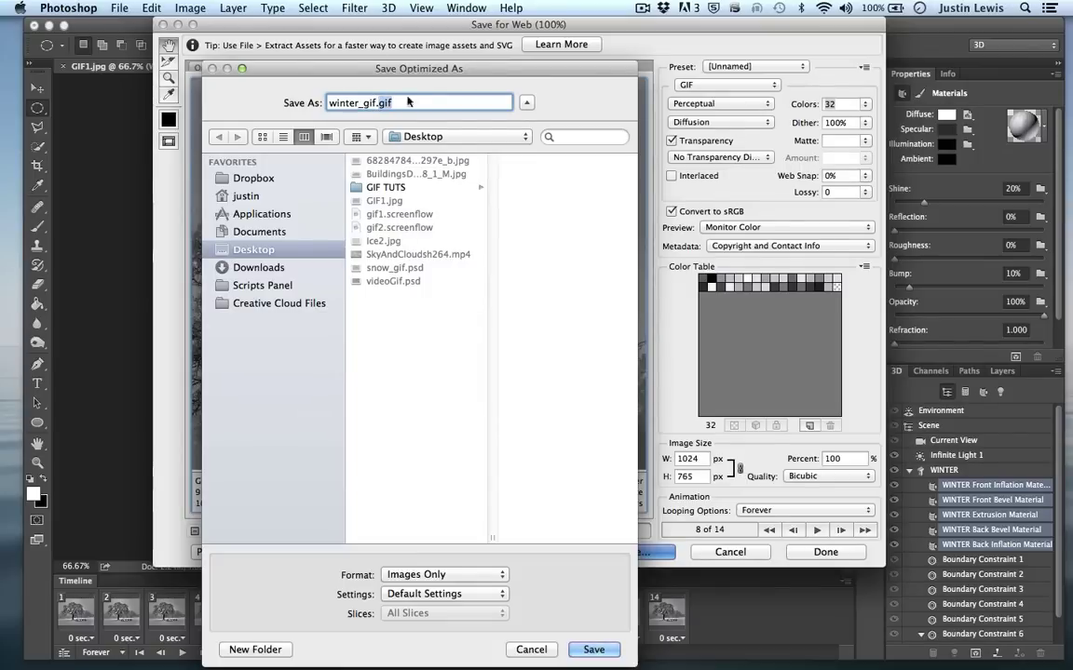
{"action": "key", "text": "Return"}
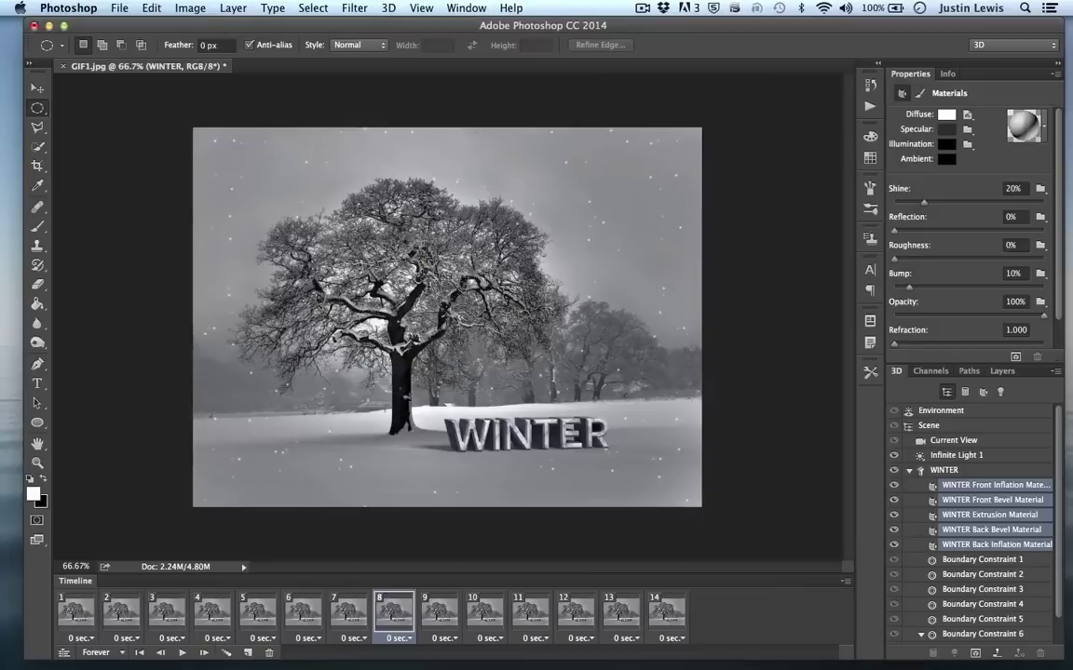
Hide Photoshop and drag winter_gif.gif from the desktop onto Chrome in the Dock.
{"action": "left_click", "coordinate": [48, 27]}
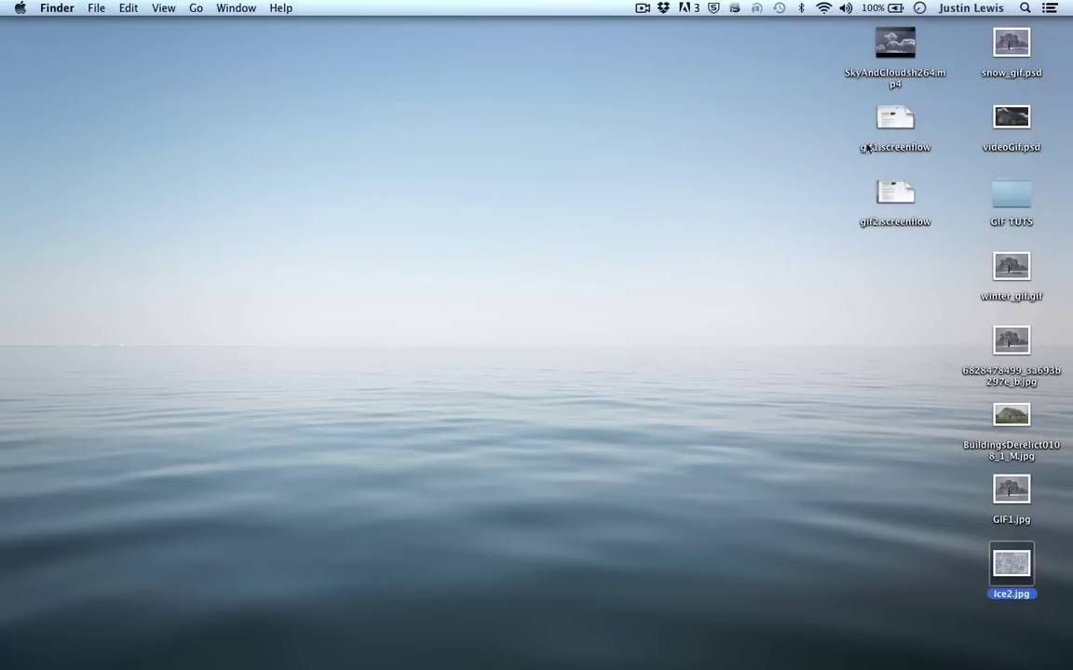
{"action": "left_click", "coordinate": [1007, 257]}
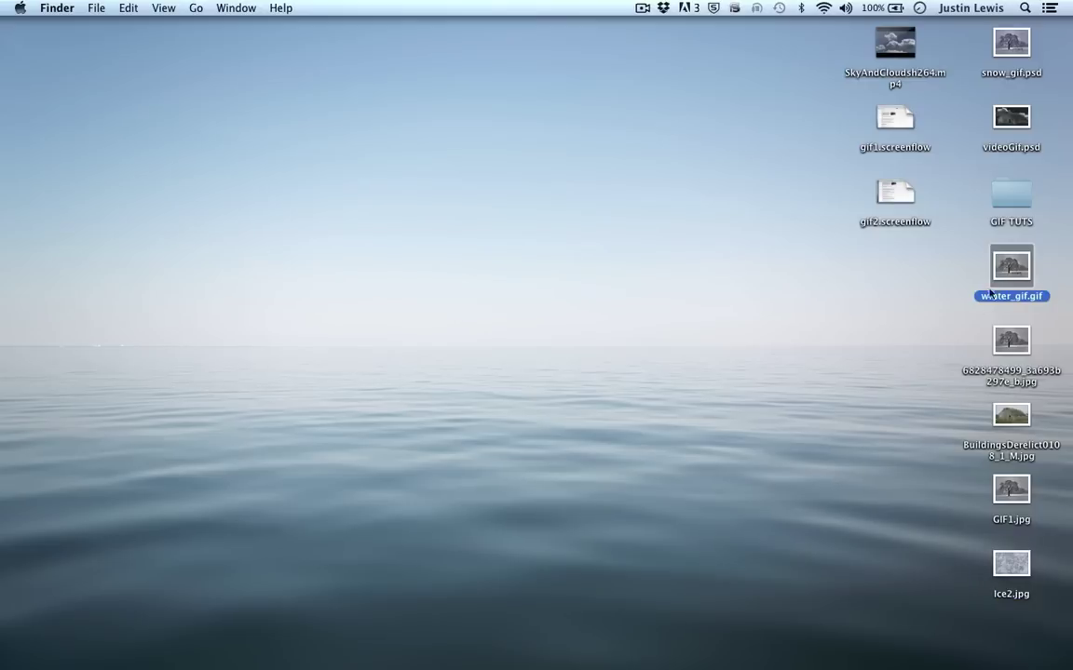
{"action": "left_click", "coordinate": [933, 315]}
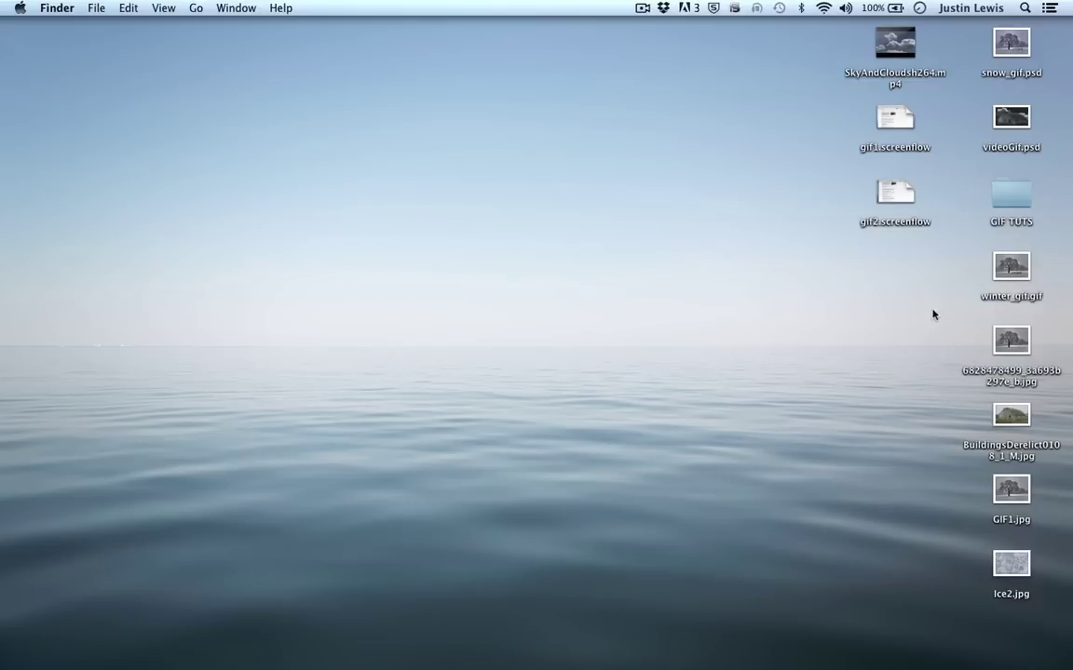
{"action": "left_click", "coordinate": [1010, 270]}
{"action": "left_click", "coordinate": [941, 269]}
{"action": "left_click_drag", "start_coordinate": [1009, 270], "coordinate": [101, 659]}
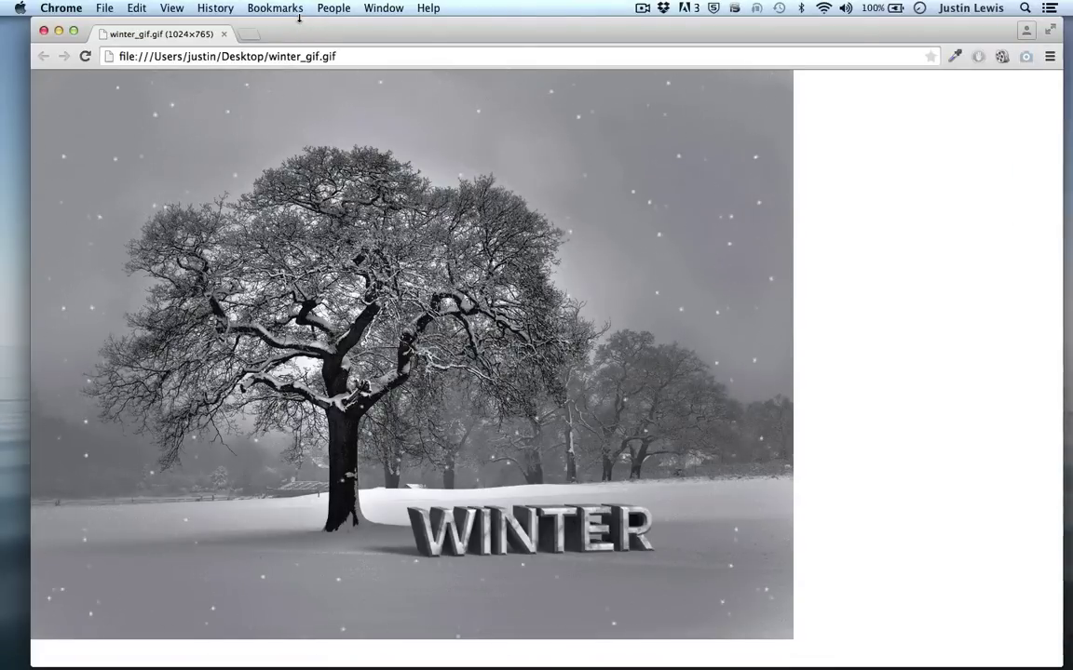
Shift the Chrome window showing winter_gif.gif slightly to the left.
{"action": "mouse_move", "coordinate": [302, 31]}
{"action": "left_mouse_down"}
{"action": "mouse_move", "coordinate": [270, 29]}
{"action": "mouse_move", "coordinate": [287, 22]}
{"action": "left_mouse_up"}
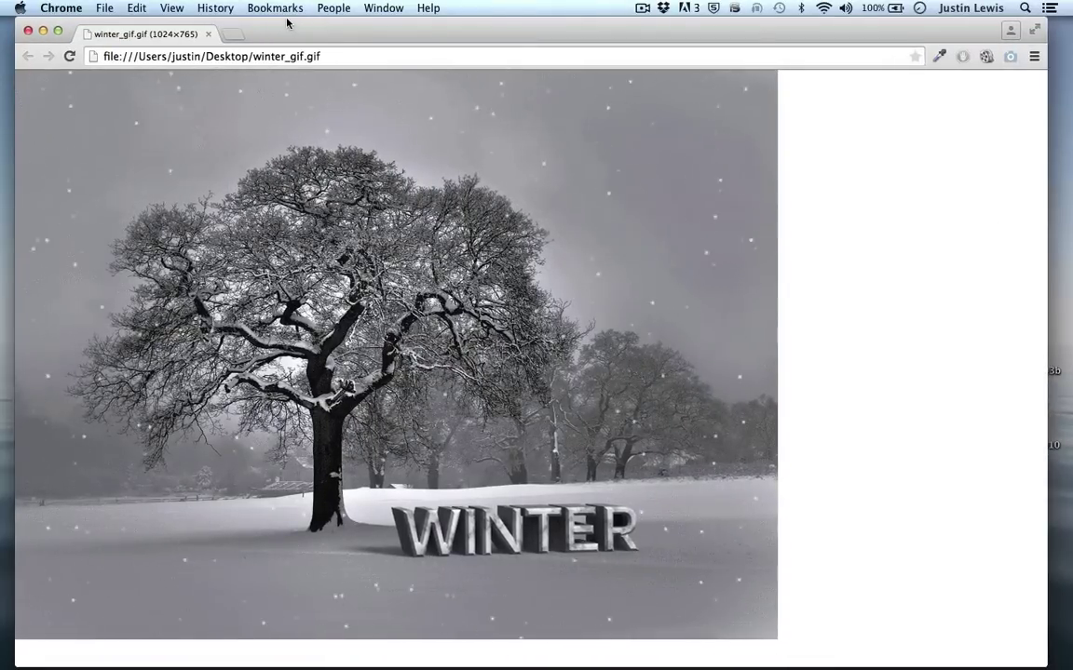